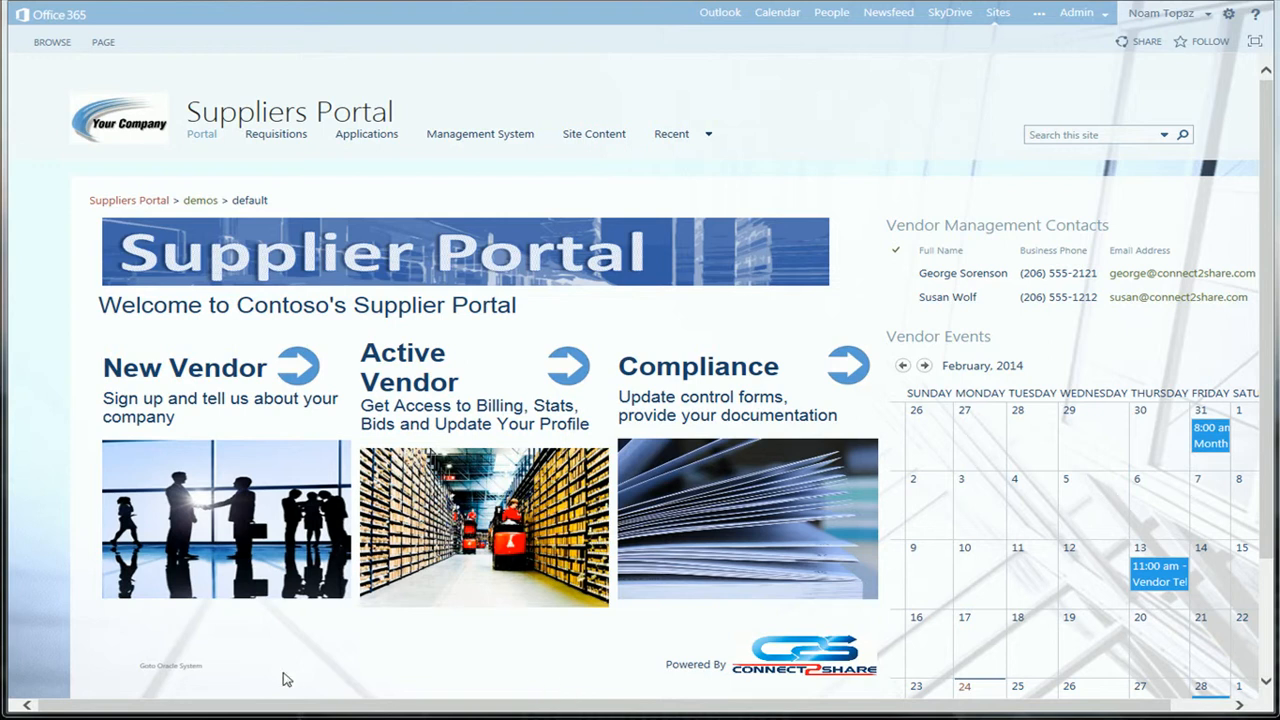
Open the Oracle system from the supplier portal and log in with the user name E2SHARE and the account password.
click(191, 673)
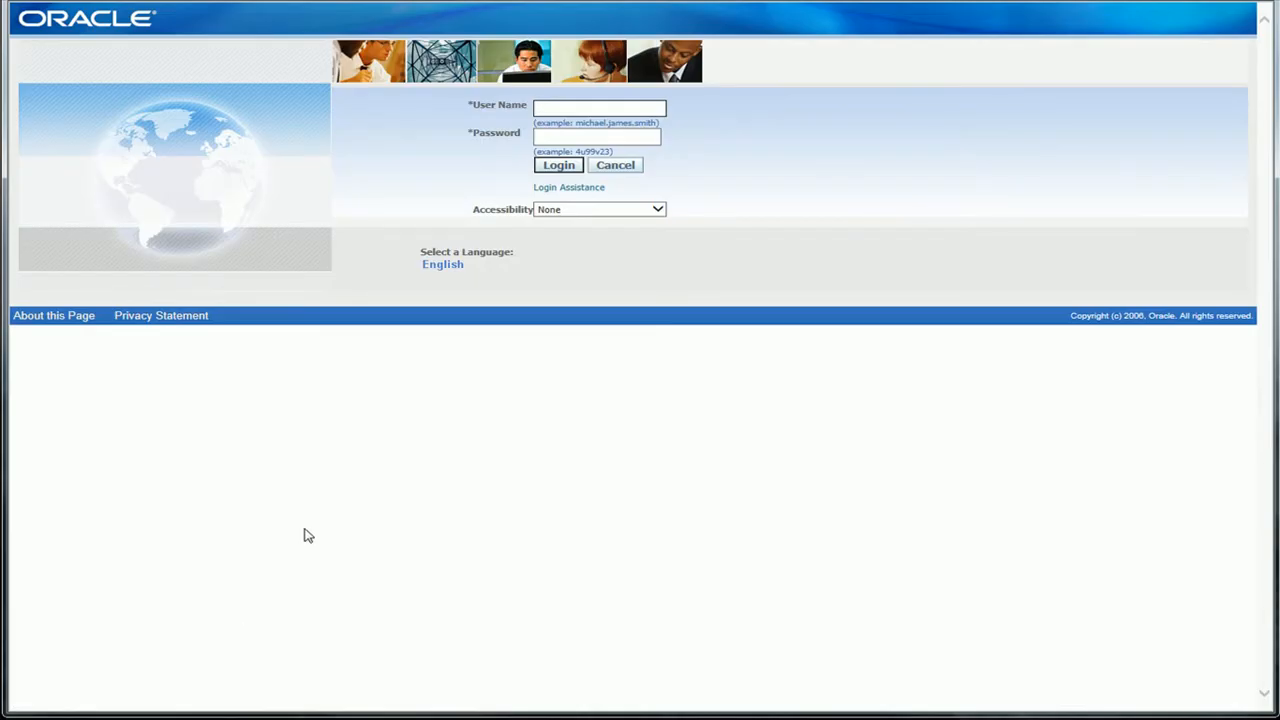
text(E2SHARE)
key(Tab)
text(*******)
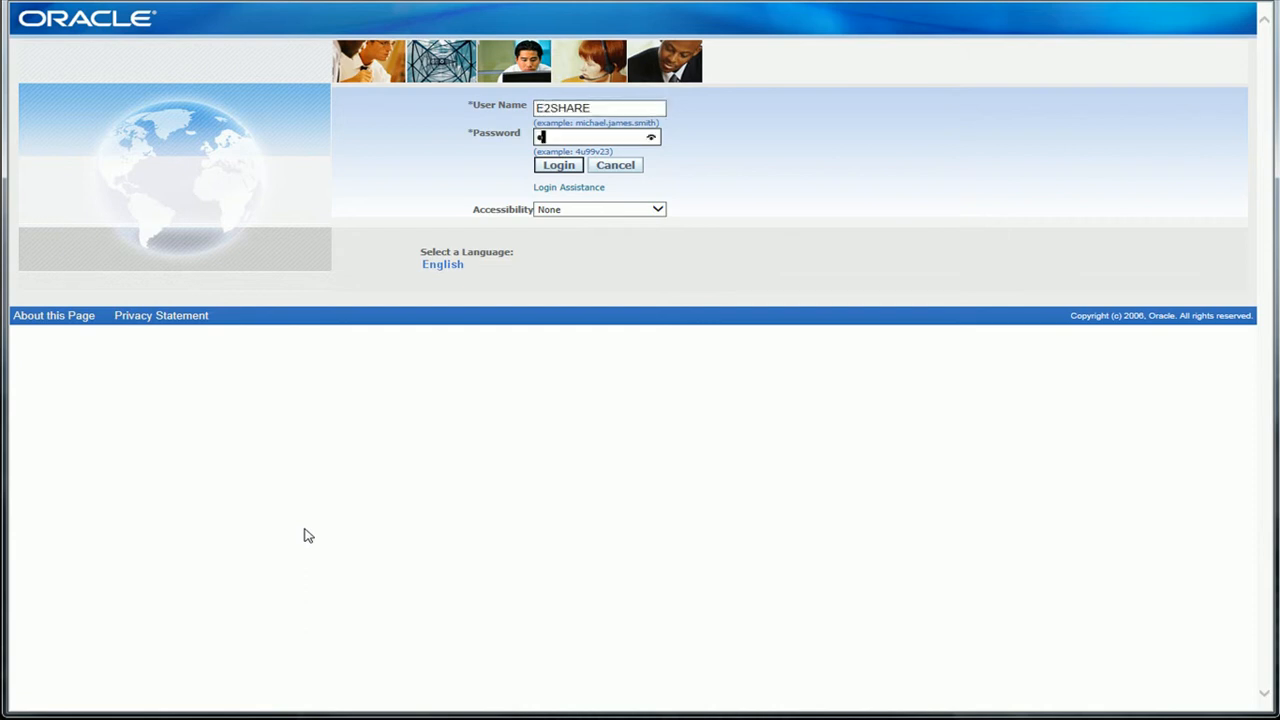
text(*)
click(558, 169)
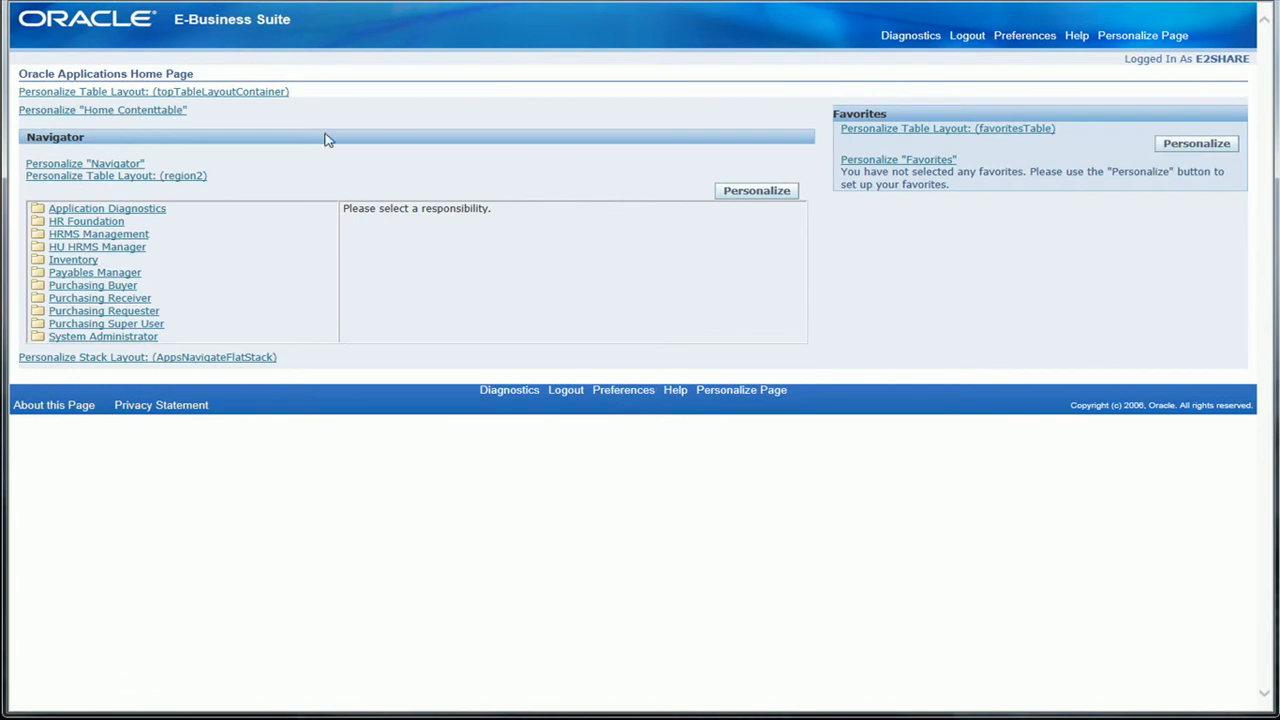
Open the supplier inquiry page of the Payables Manager responsibility.
click(116, 274)
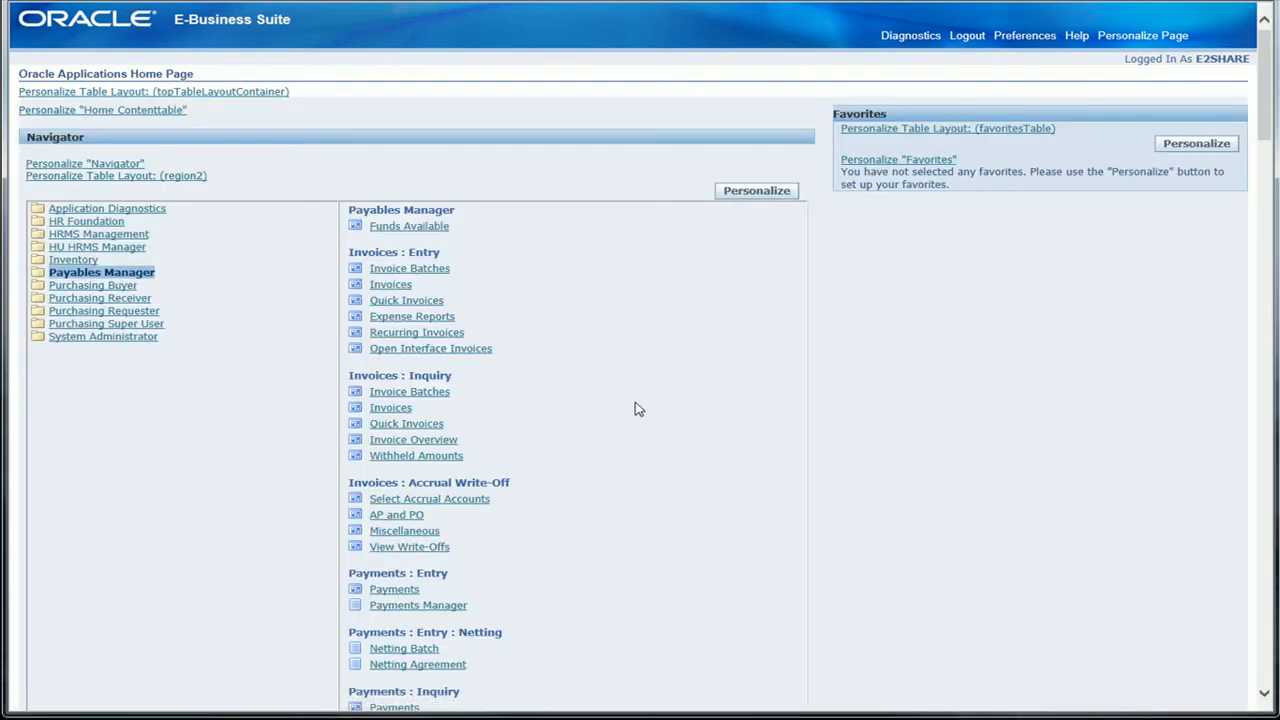
scroll(638, 409, down, 3)
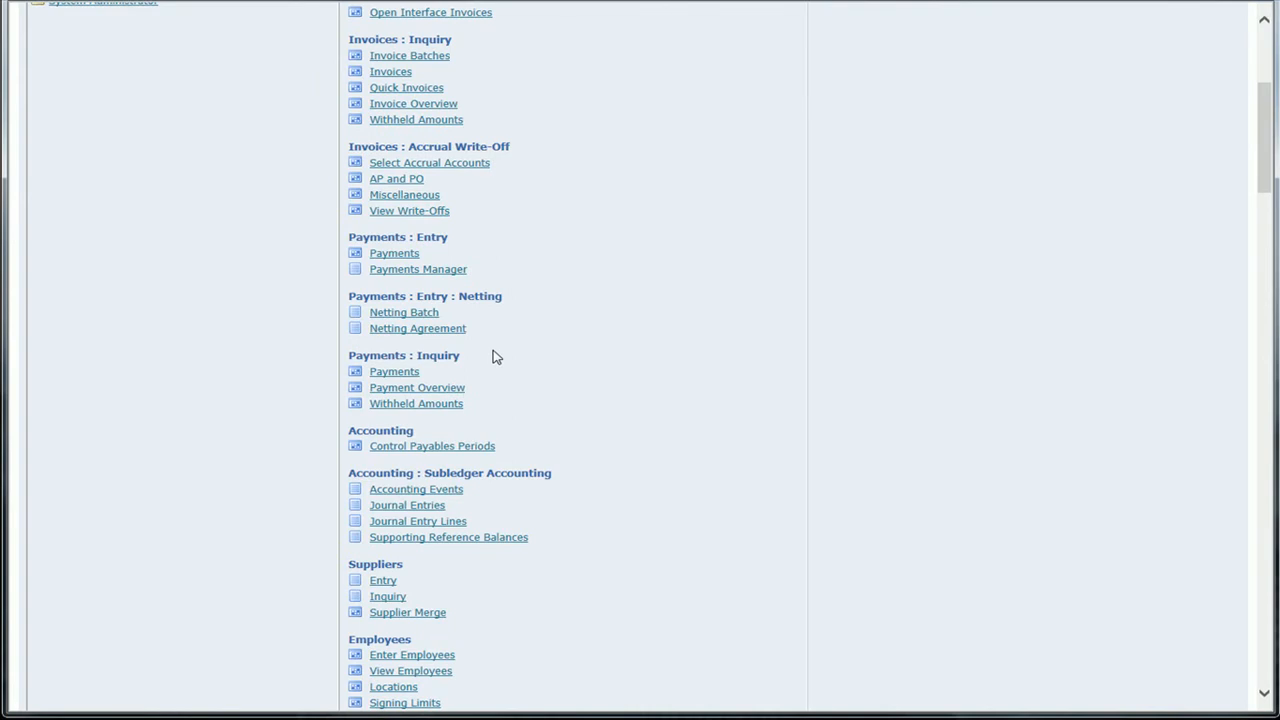
scroll(495, 357, down, 2)
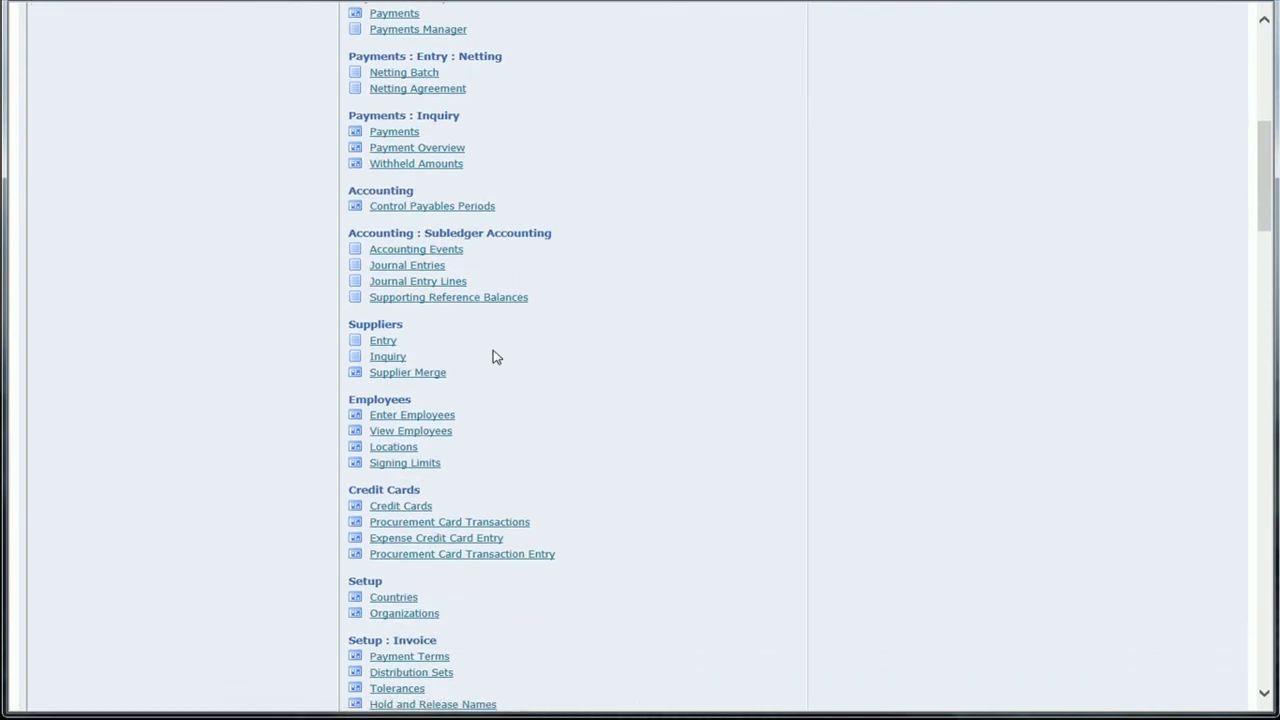
scroll(495, 357, down, 2)
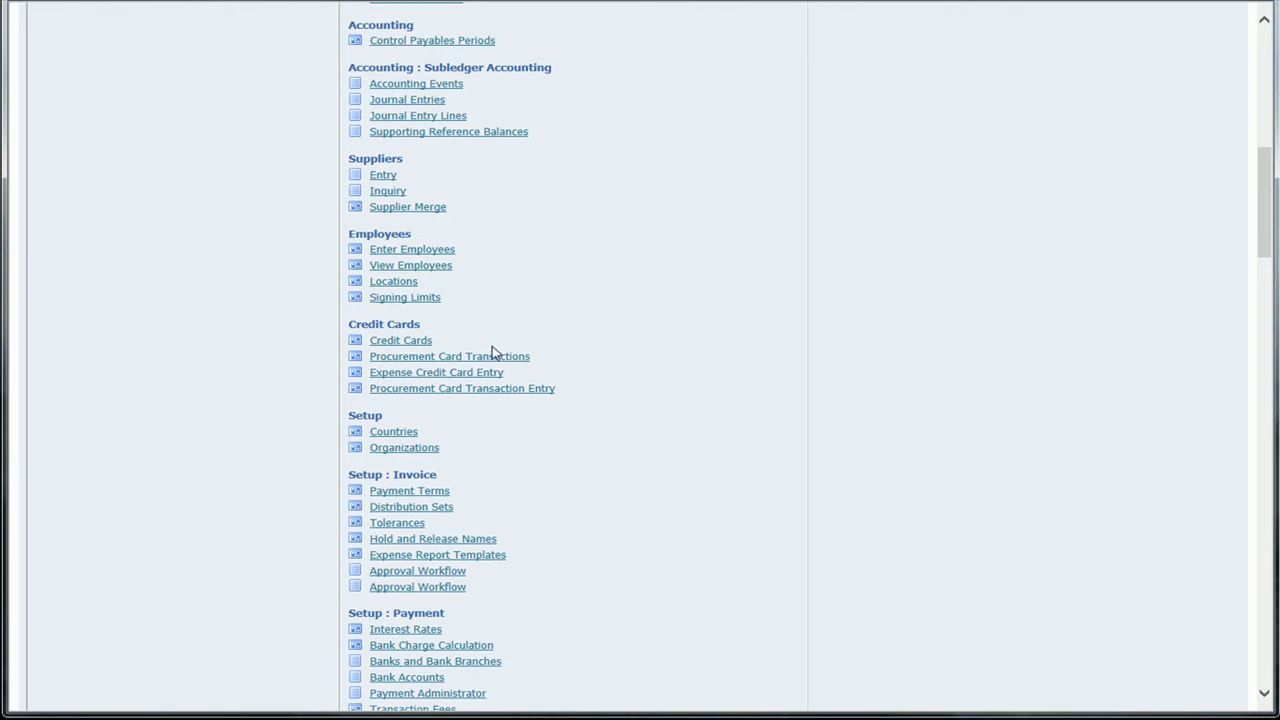
click(387, 191)
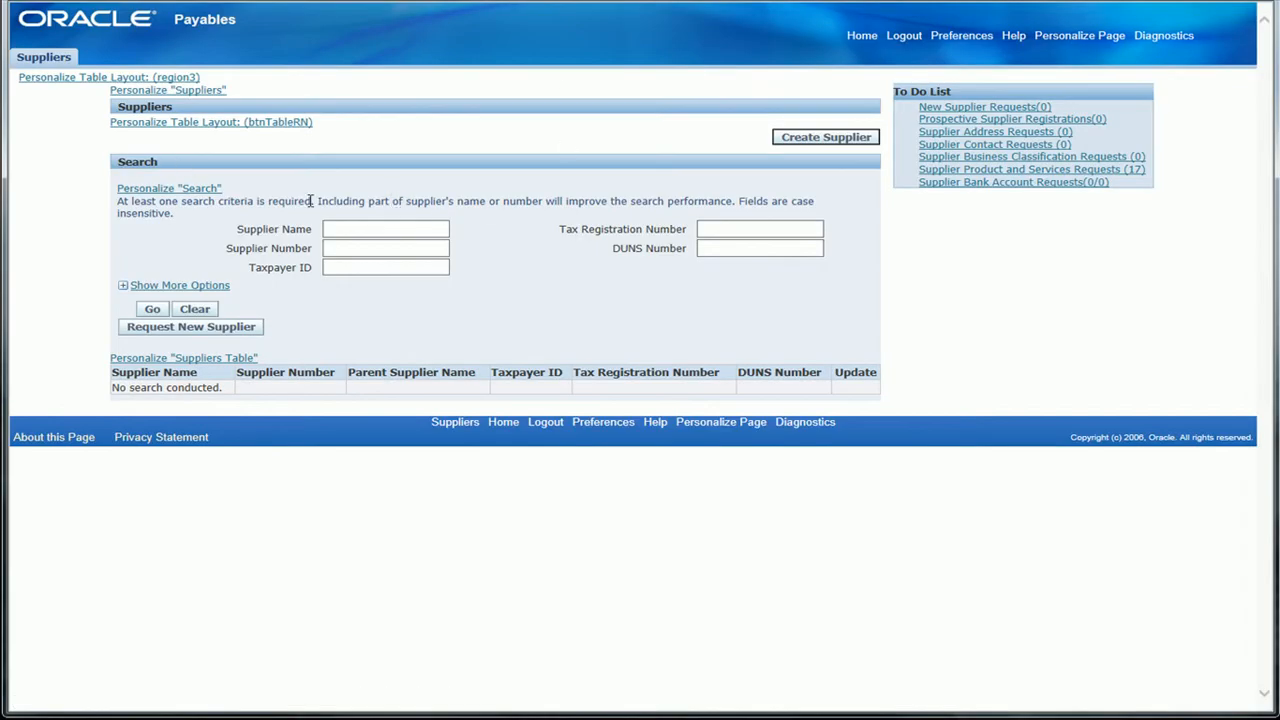
Search for suppliers whose name starts with "ab" and open the Abogados Perez record for updating.
click(360, 228)
text(ab)
click(164, 309)
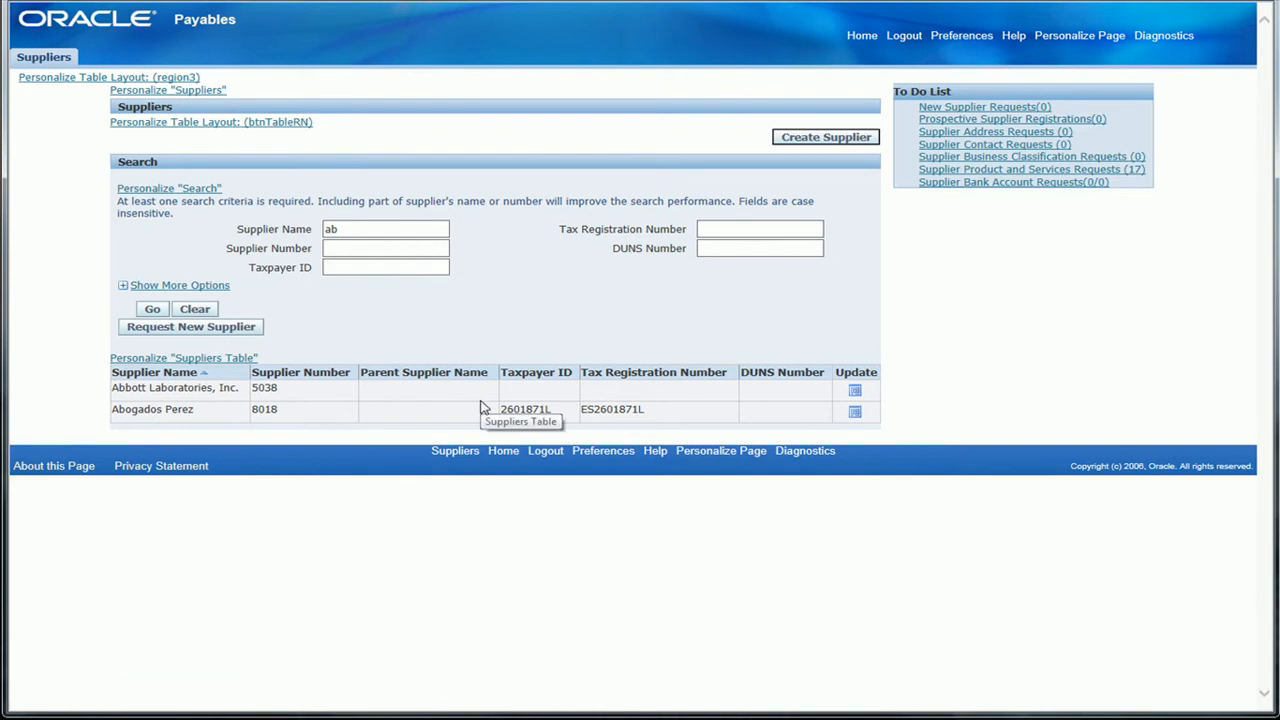
click(855, 414)
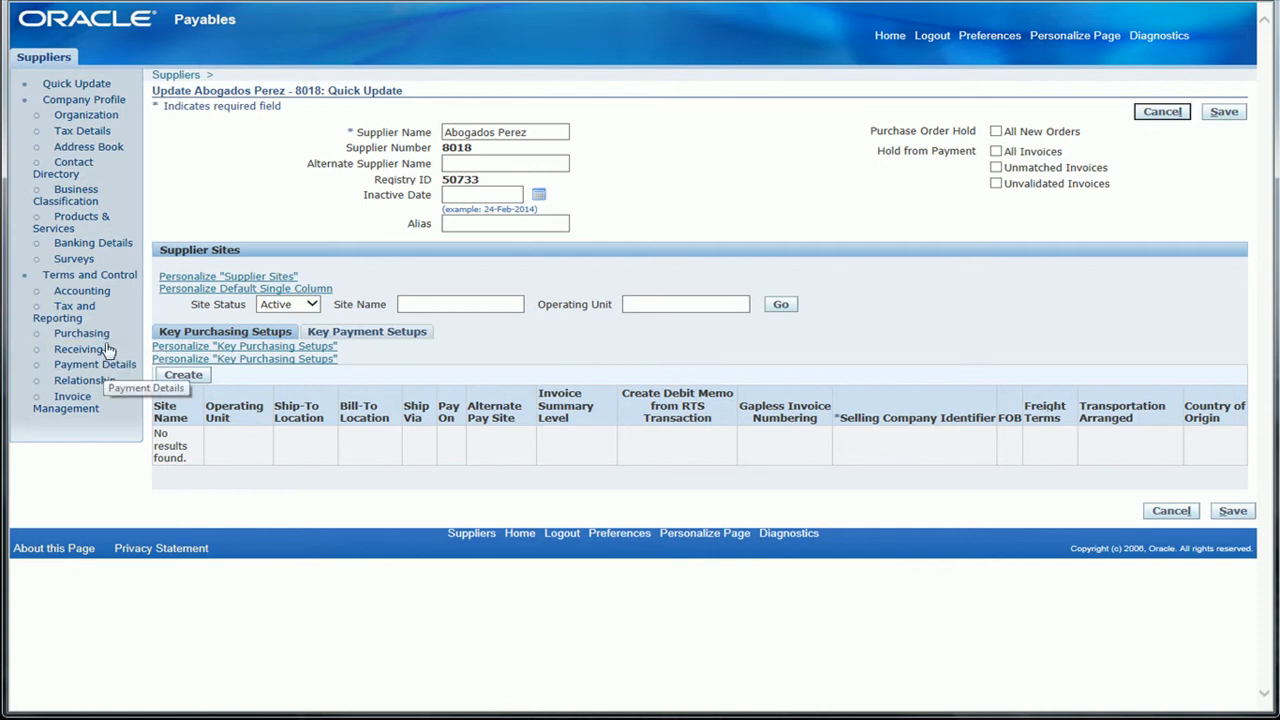
Open the organization details of Abogados Perez and look through the available supplier types.
click(66, 112)
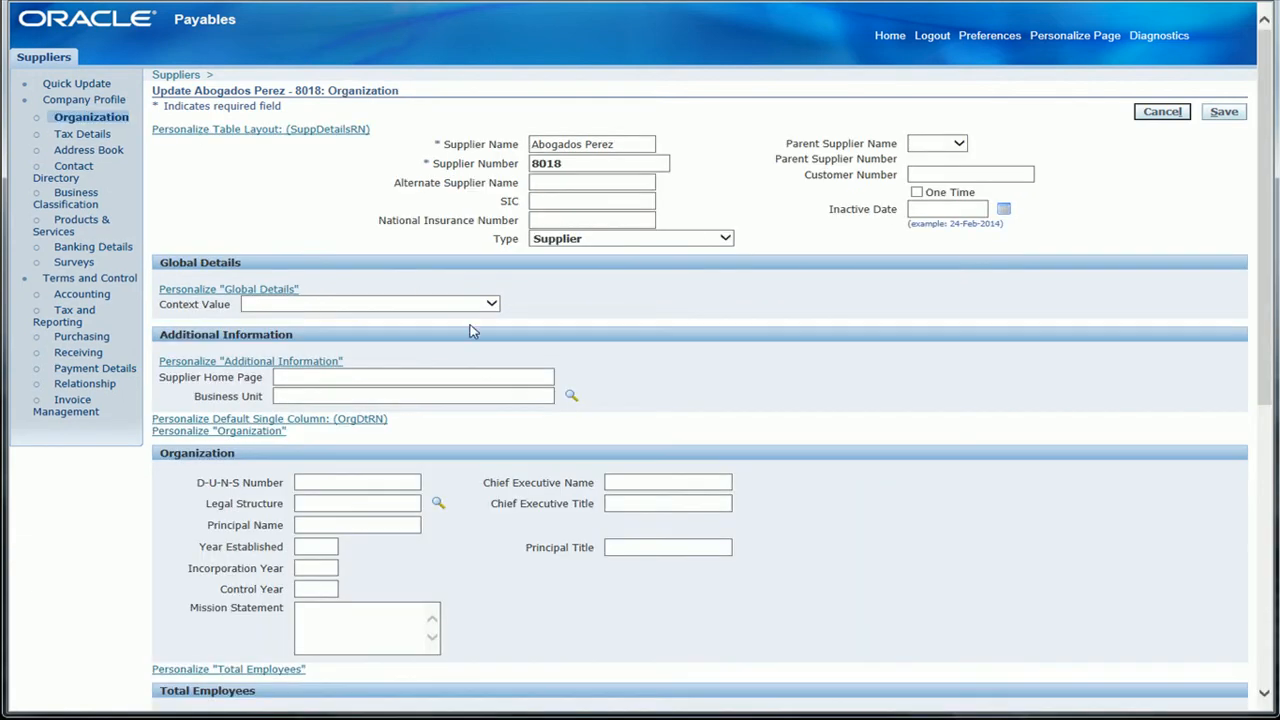
click(727, 237)
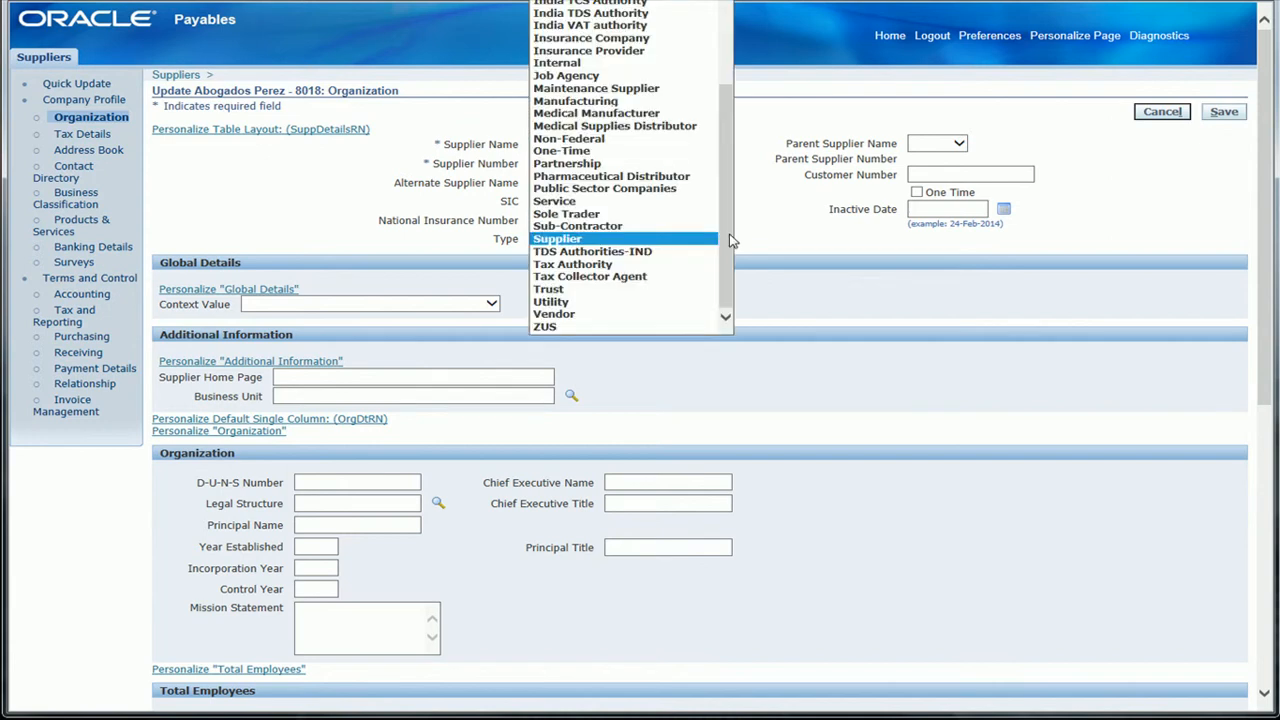
scroll(730, 240, up, 5)
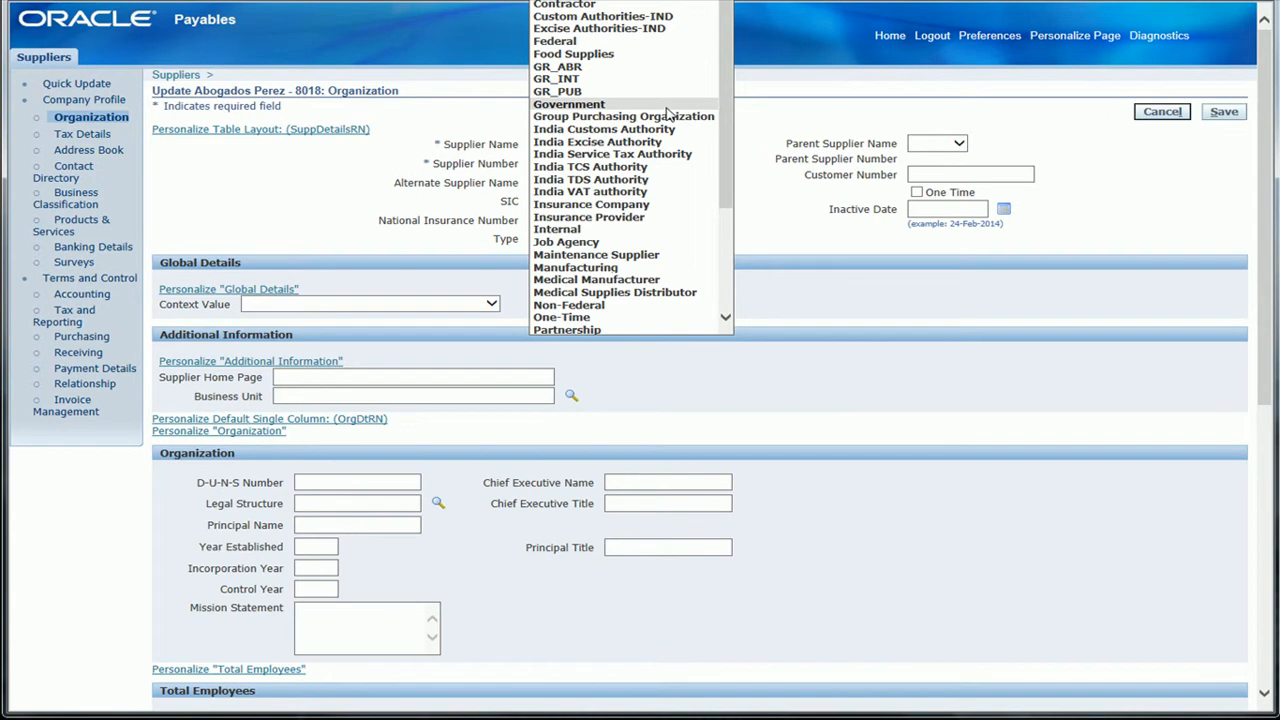
click(770, 222)
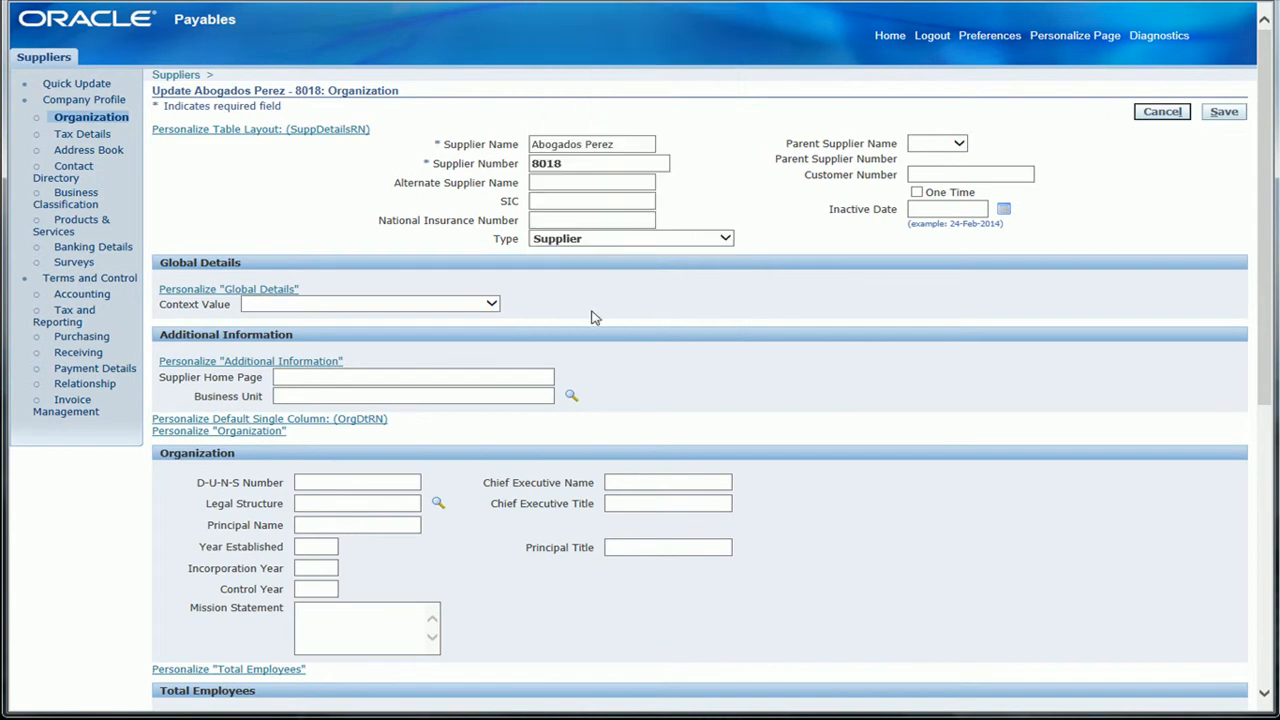
Look up the available business units and assign Long Beach to the Abogados Perez supplier.
click(546, 398)
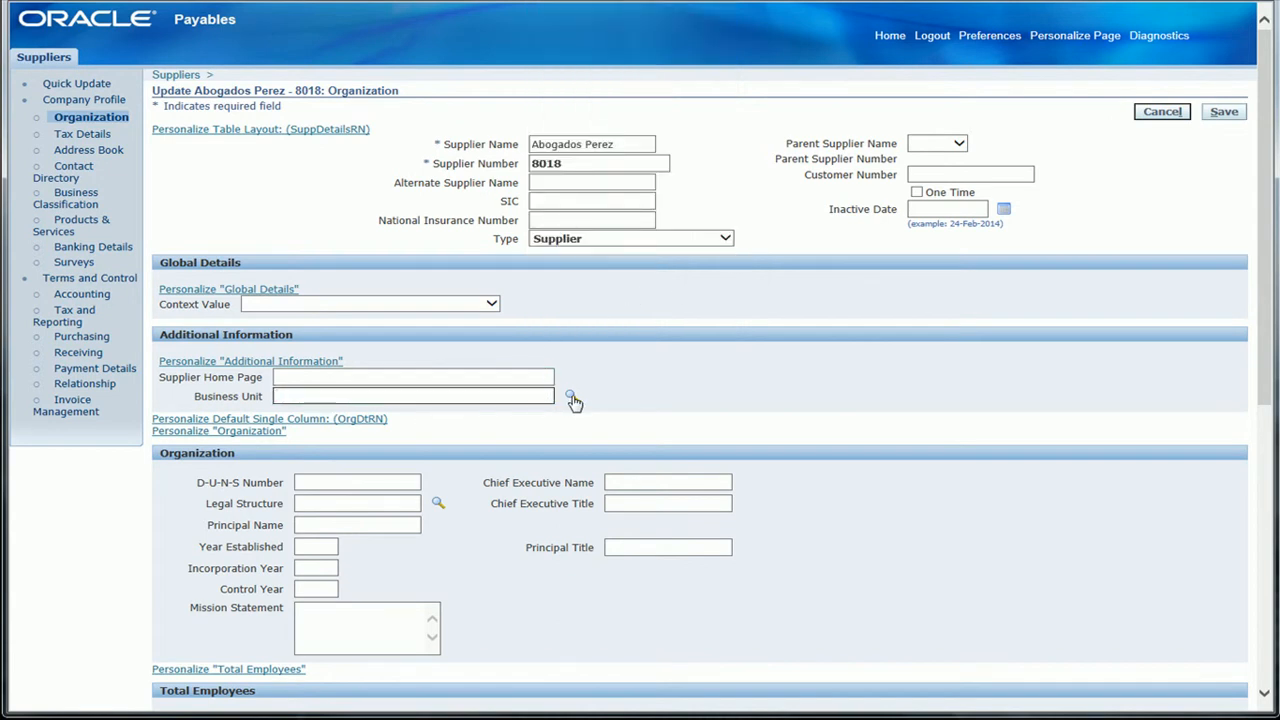
click(571, 399)
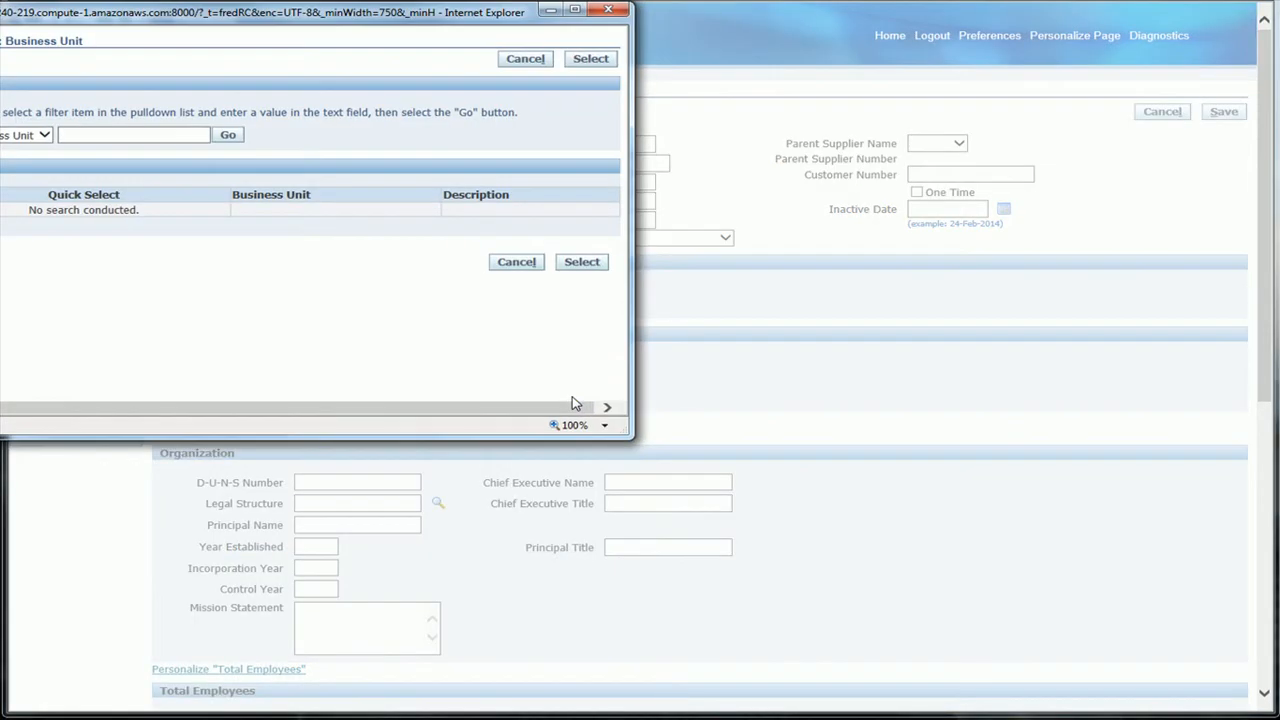
drag(350, 15, 693, 107)
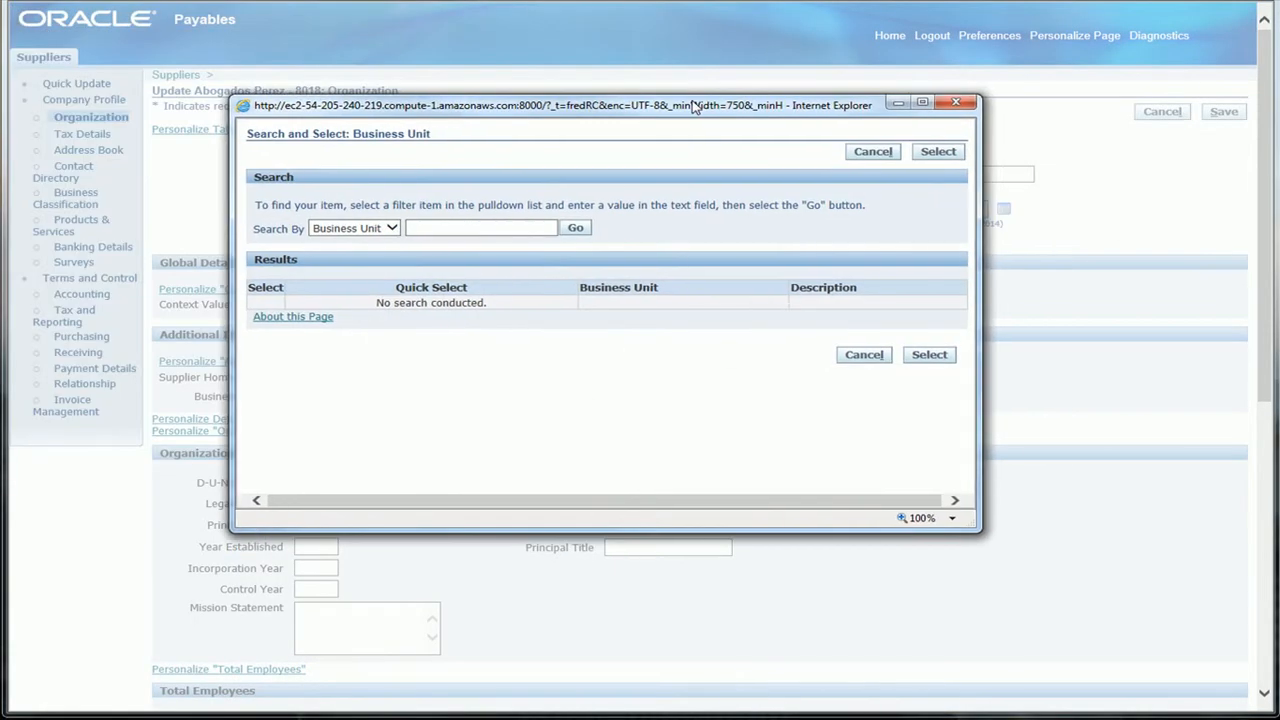
click(576, 230)
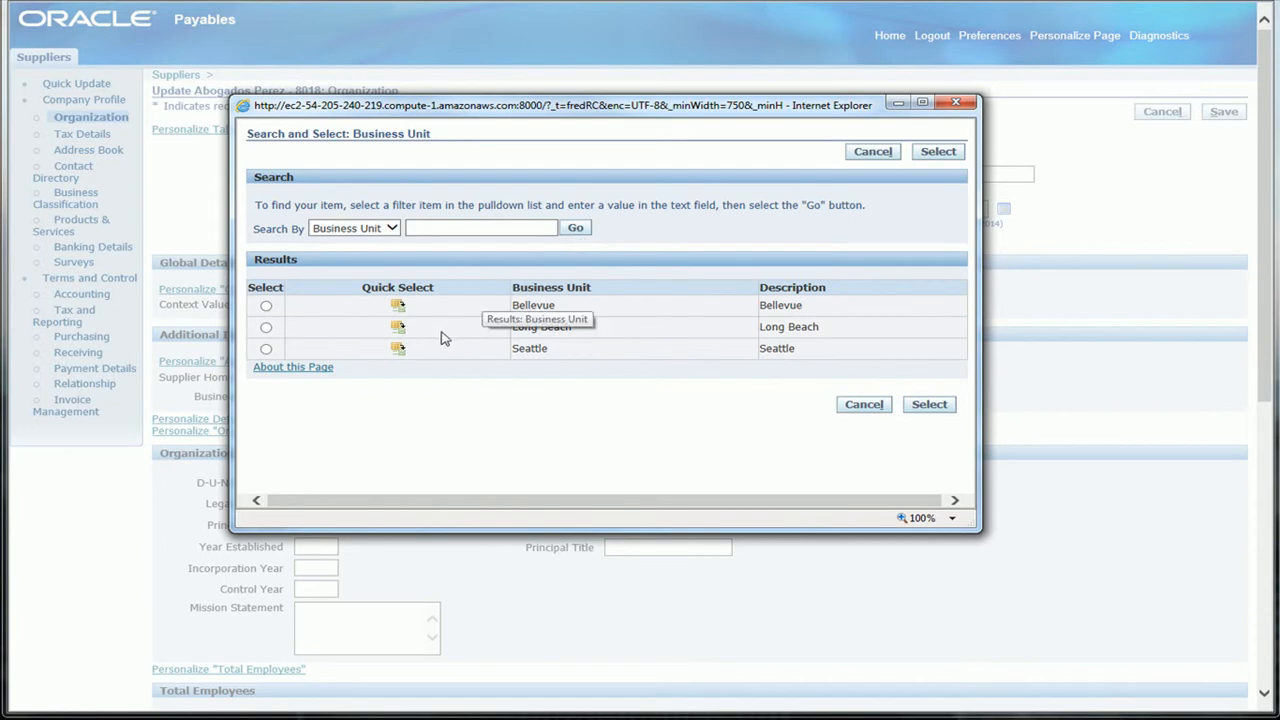
click(398, 331)
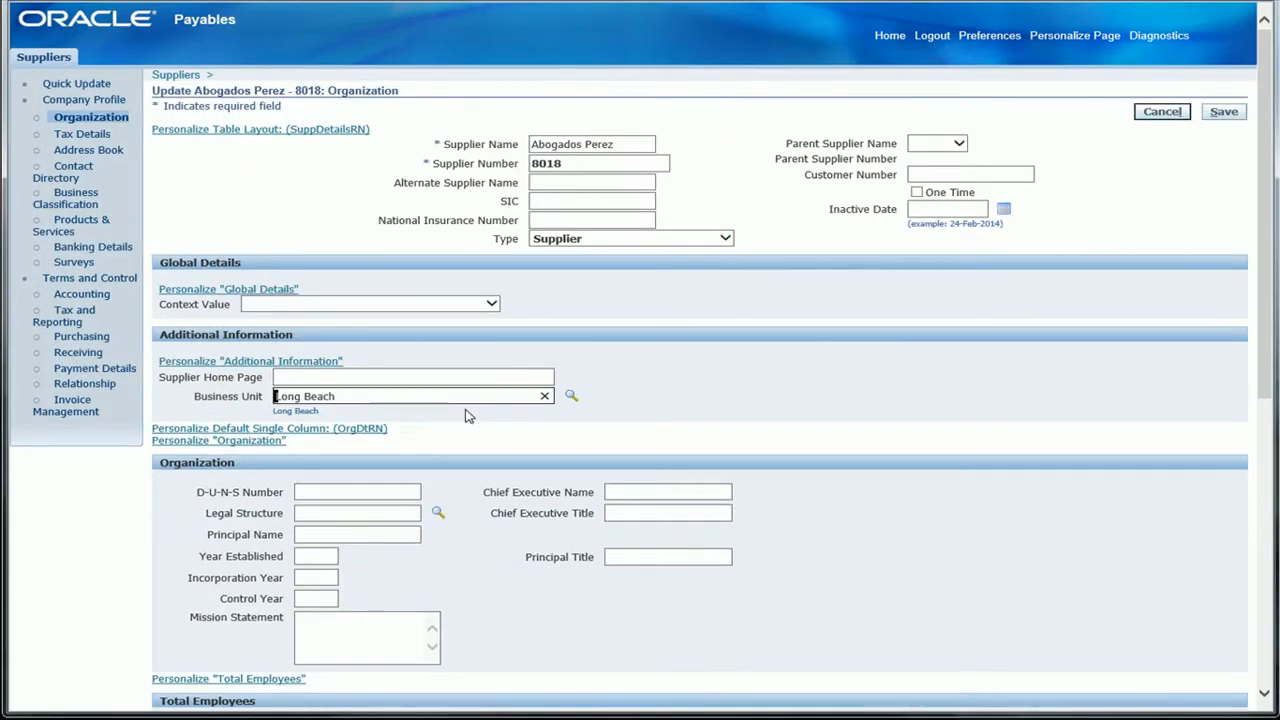
Review the remaining organization fields, then discard the unsaved changes to Abogados Perez and return to the supplier search.
scroll(470, 414, down, 5)
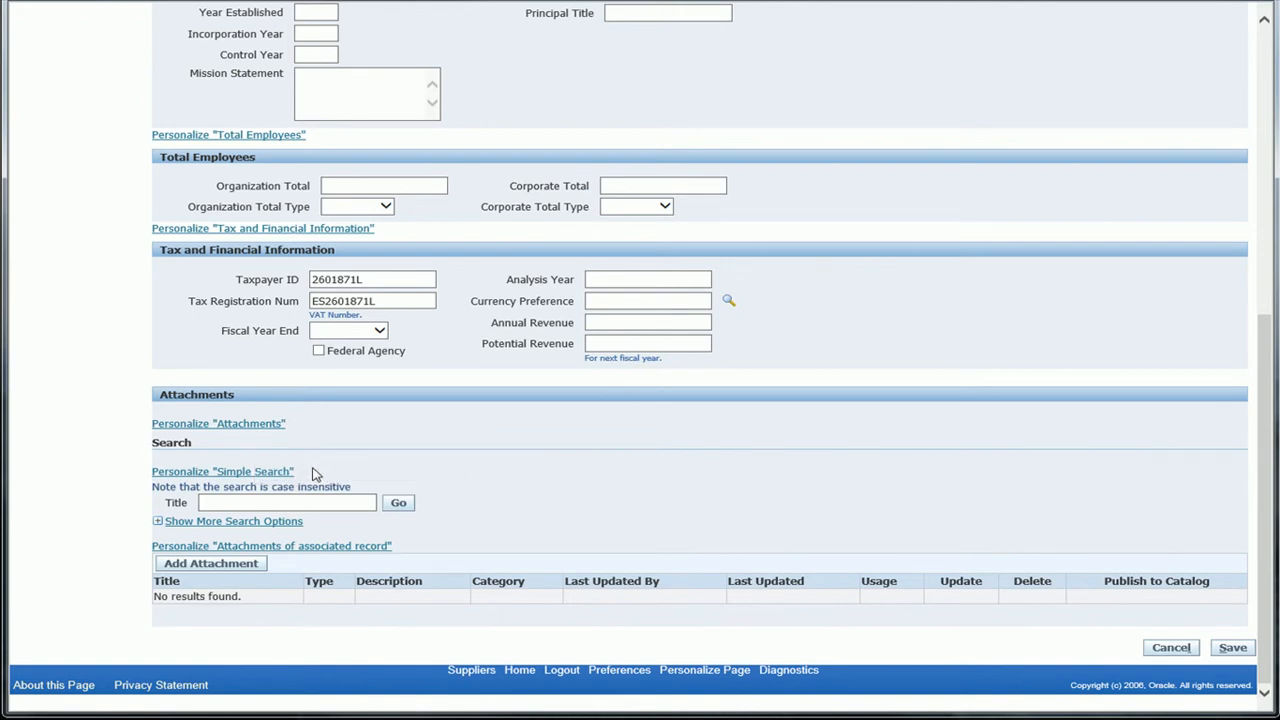
scroll(556, 526, up, 6)
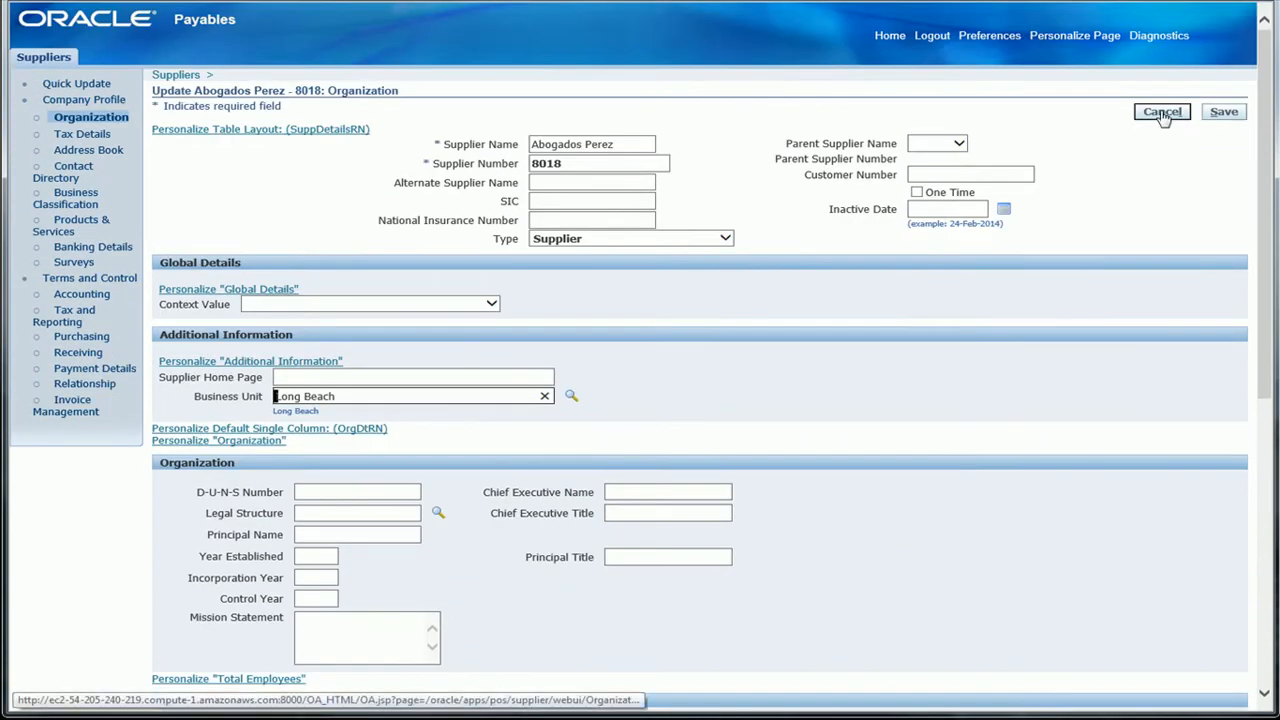
click(1163, 114)
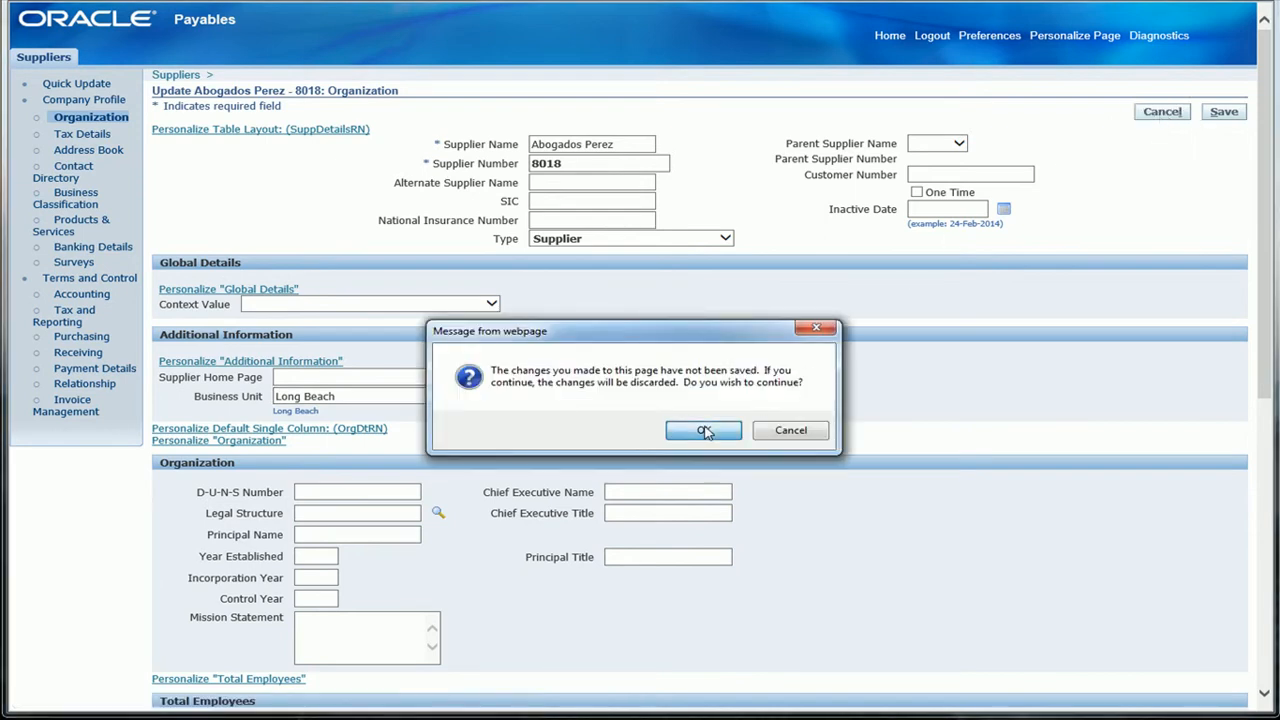
click(704, 430)
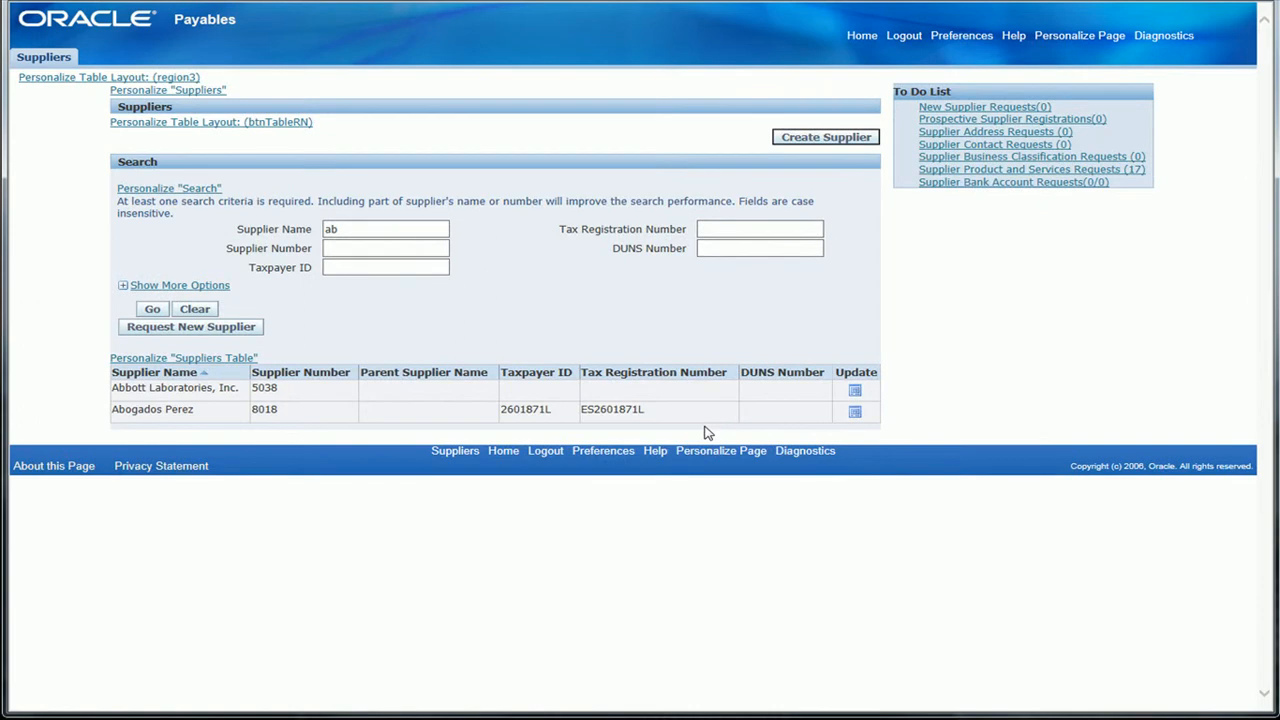
Search the suppliers by the name "Bluegrass Labs".
double_click(328, 234)
key(BackSpace)
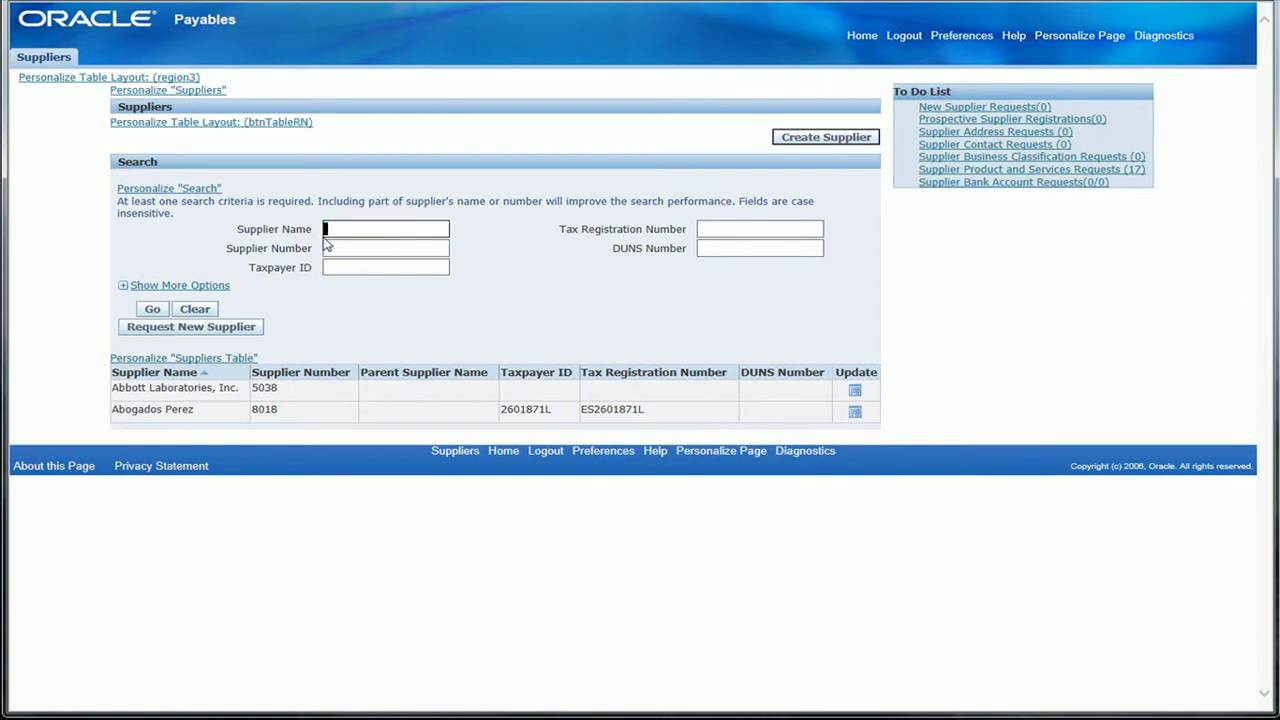
text(Bluegrass Labs)
click(150, 310)
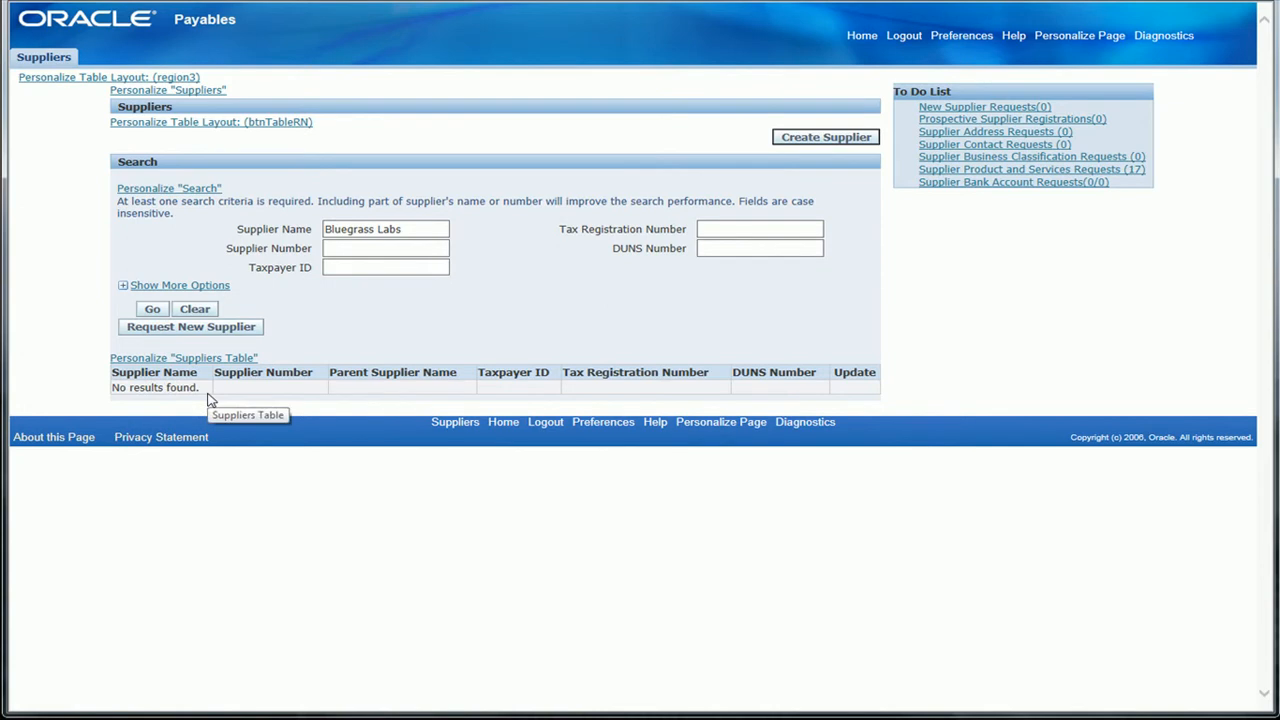
Request a new supplier for Bluegrass Labs and try to save the requisition with the primary contact and supplier type blank.
click(213, 330)
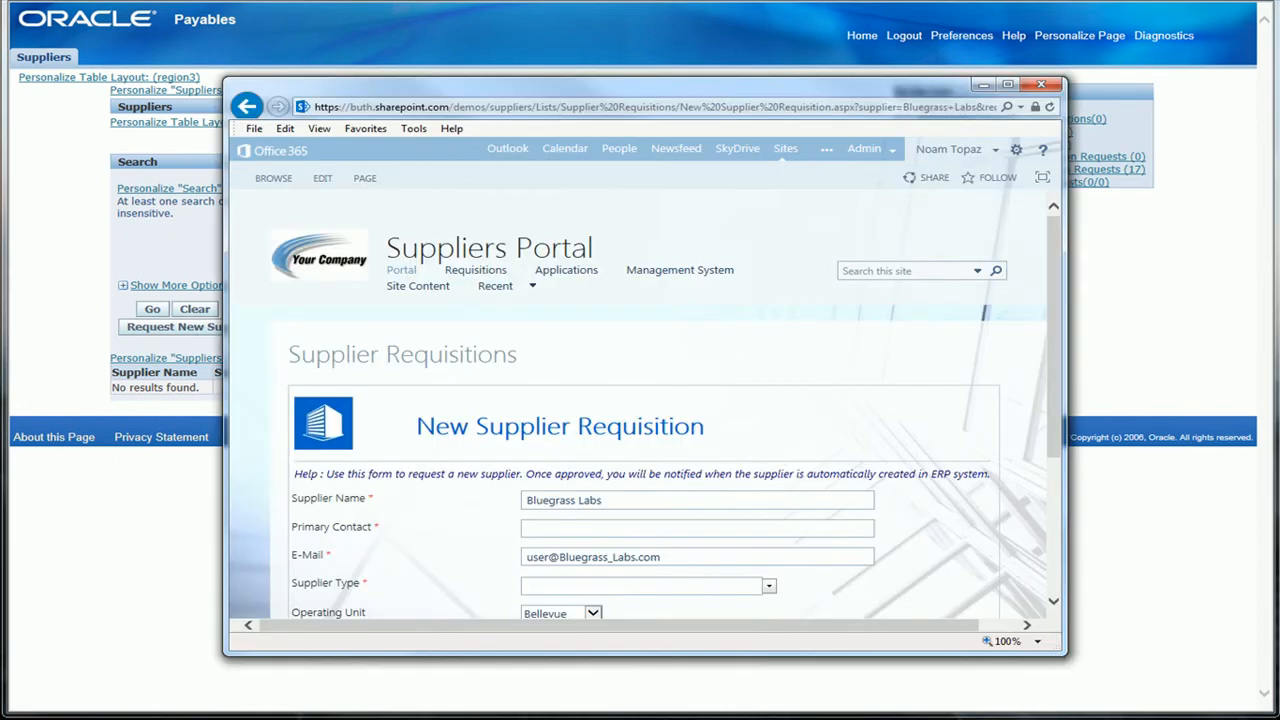
drag(1050, 392, 1065, 472)
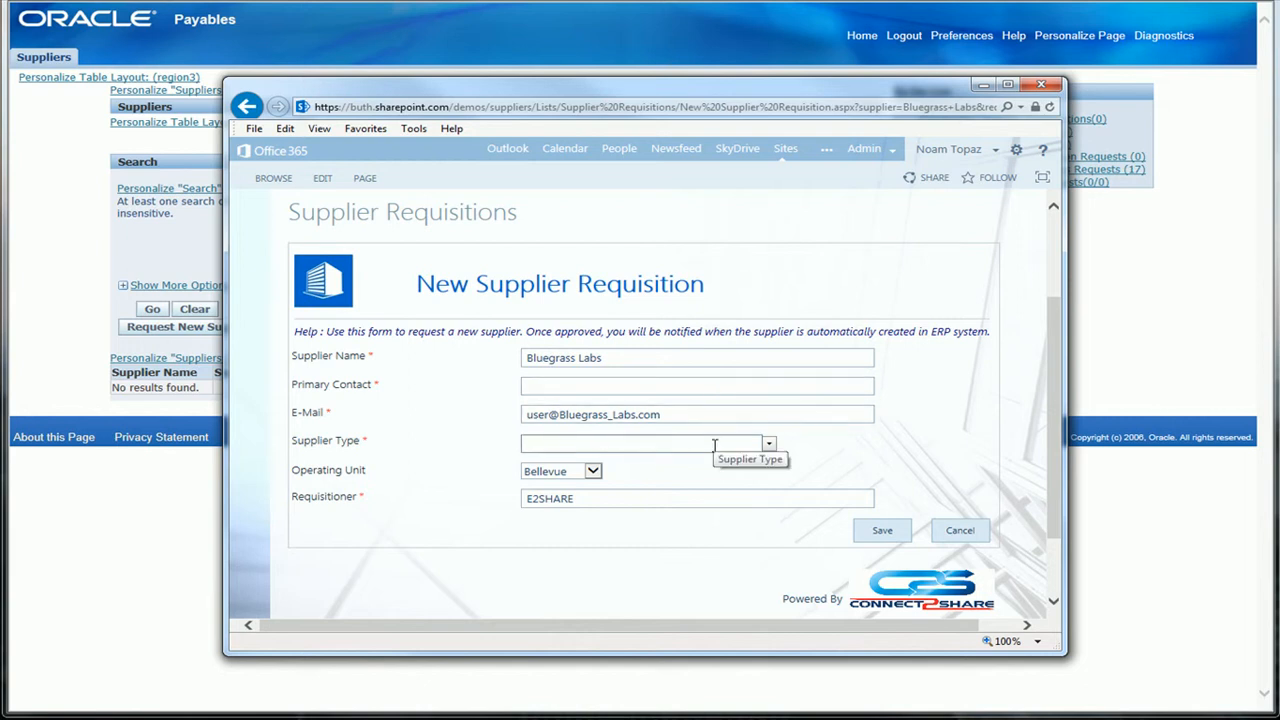
click(882, 531)
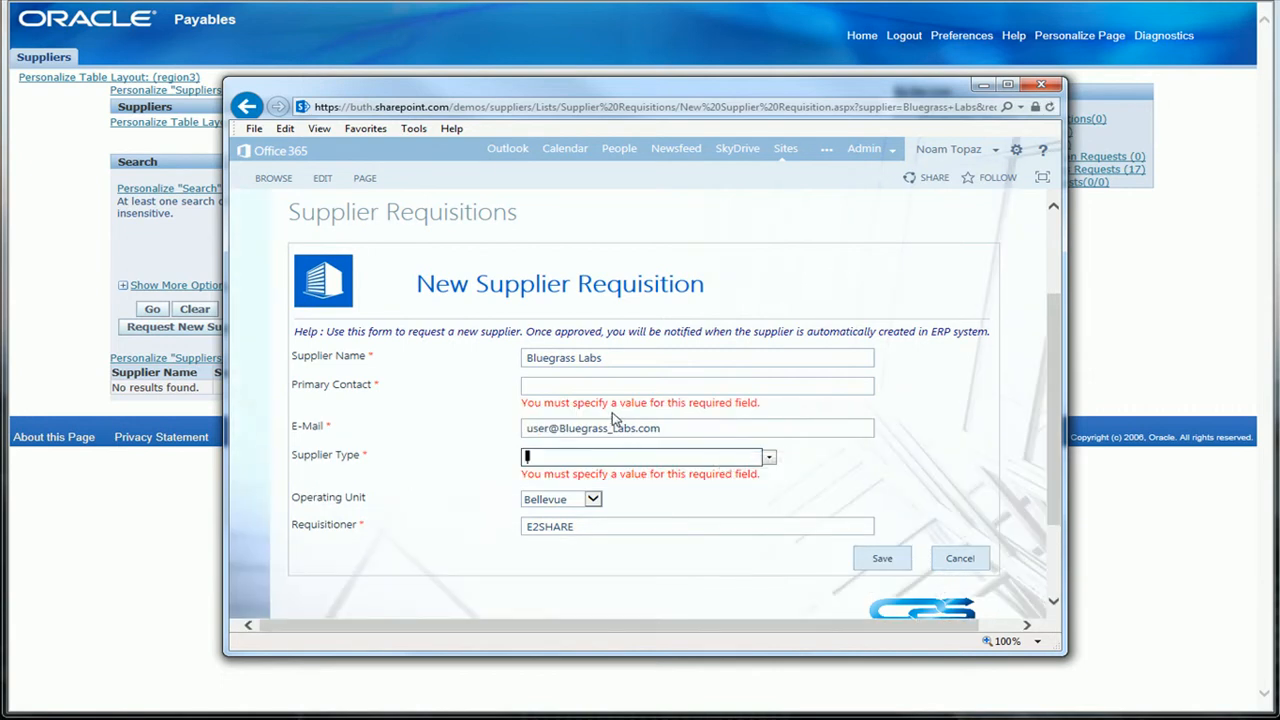
Fill in the primary contact's full name and e-mail address on the supplier requisition.
click(600, 385)
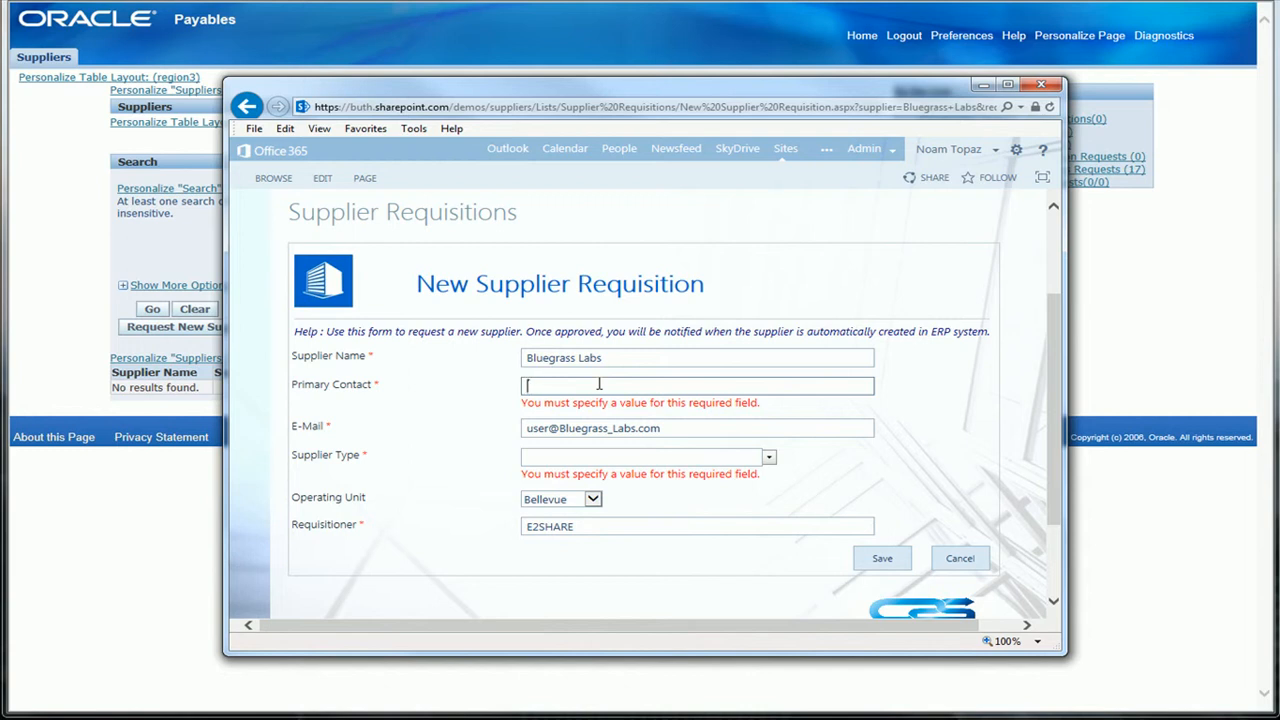
text(N)
key(Down)
key(Down)
key(Tab)
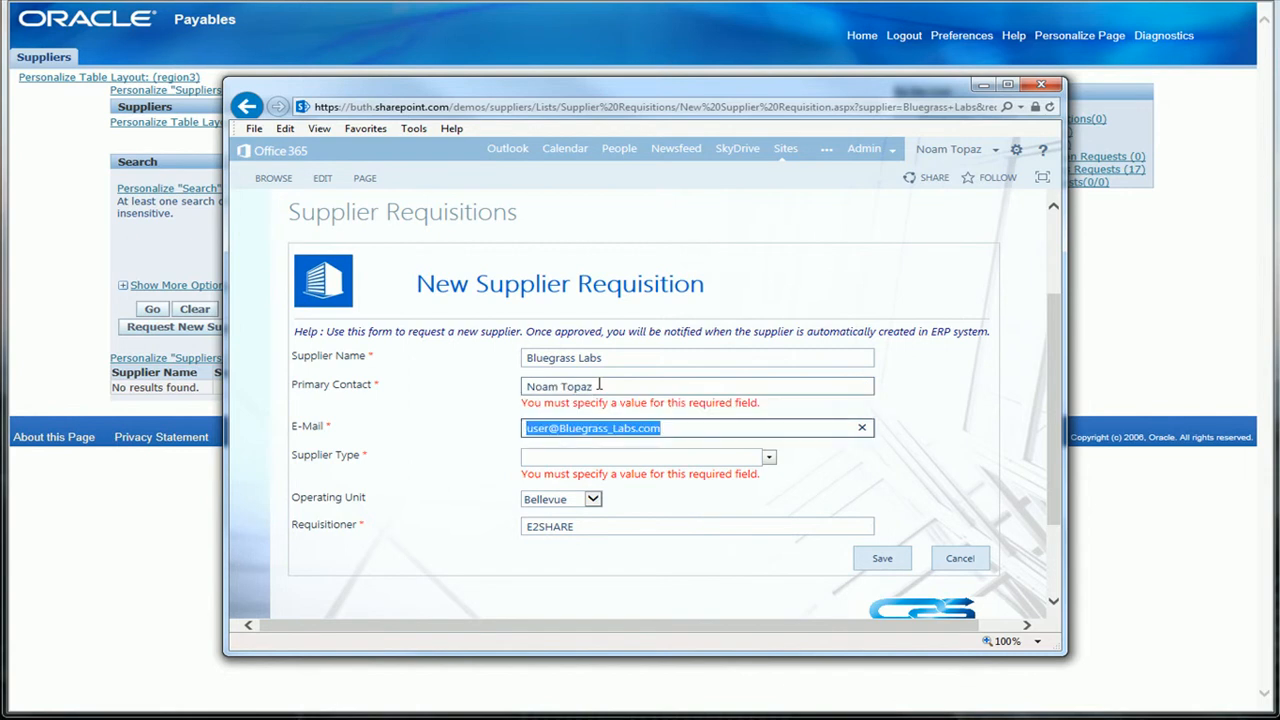
text(n)
key(Down)
key(Tab)
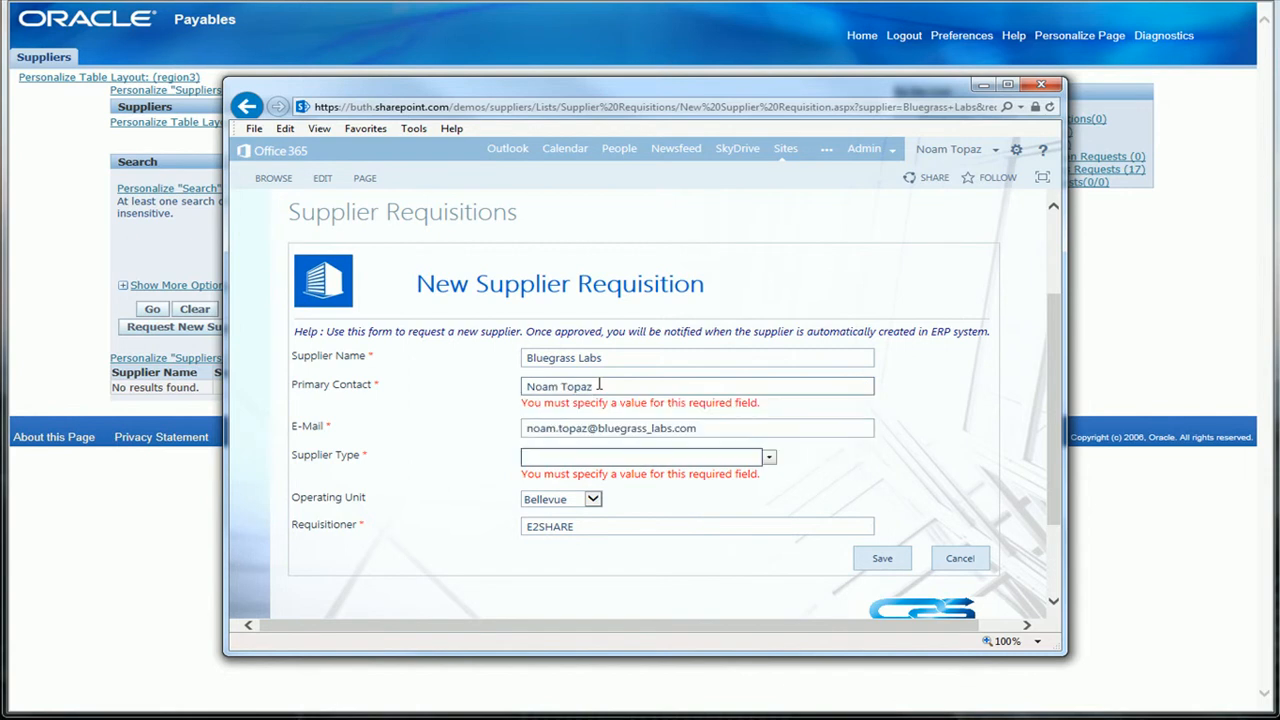
Set the supplier type to Contractor and the operating unit to Seattle, and save the Bluegrass Labs supplier requisition.
click(771, 462)
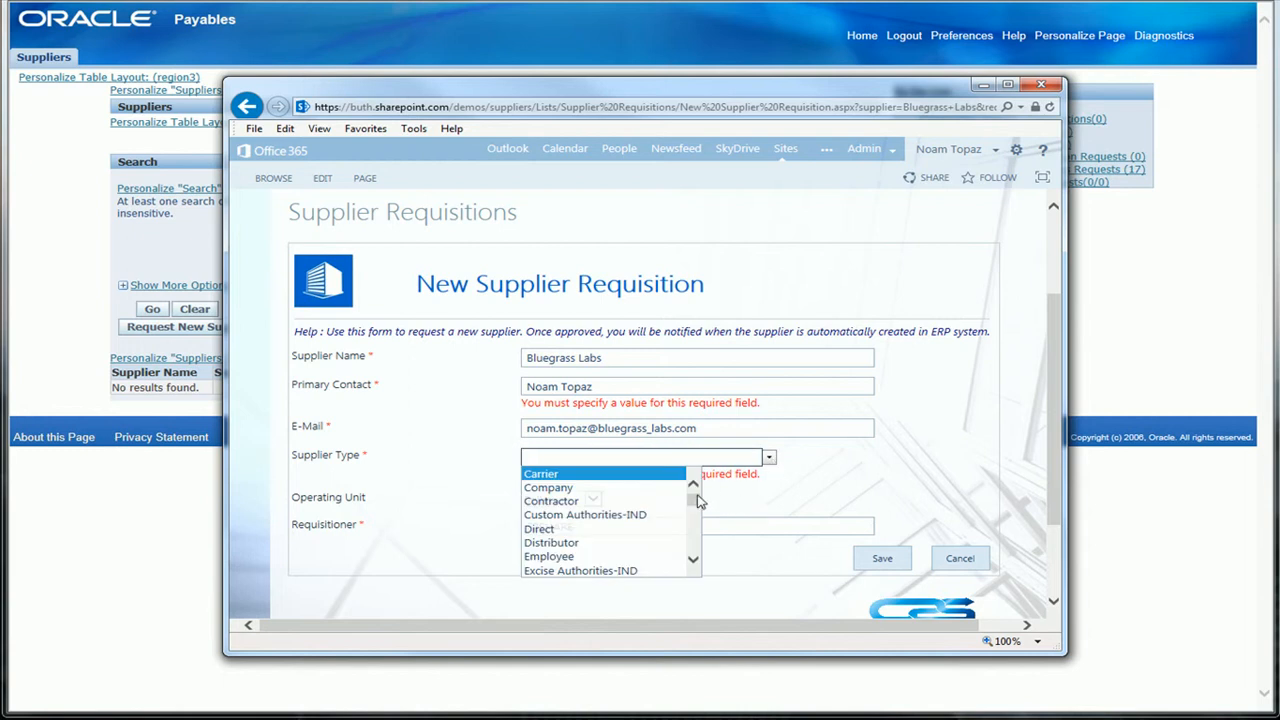
scroll(693, 505, down, 1)
mouse_move(693, 505)
mouse_down()
mouse_move(688, 548)
mouse_move(691, 499)
mouse_up()
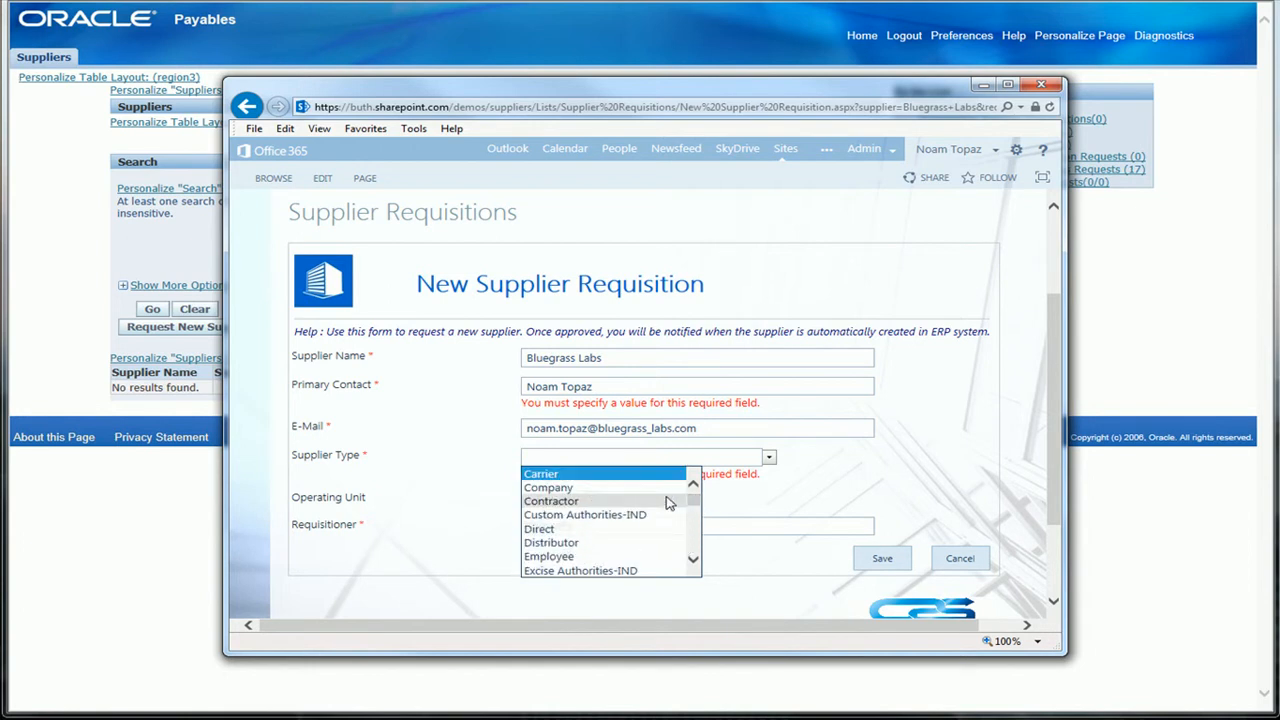
click(563, 501)
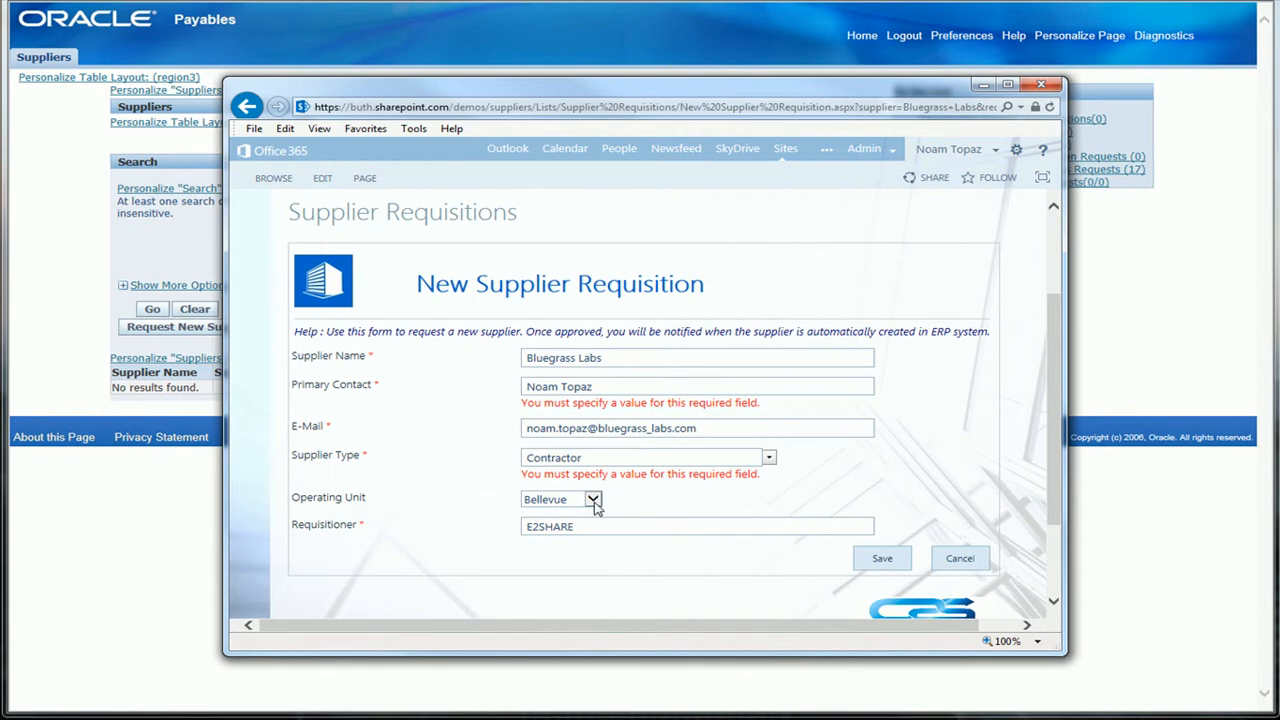
click(593, 499)
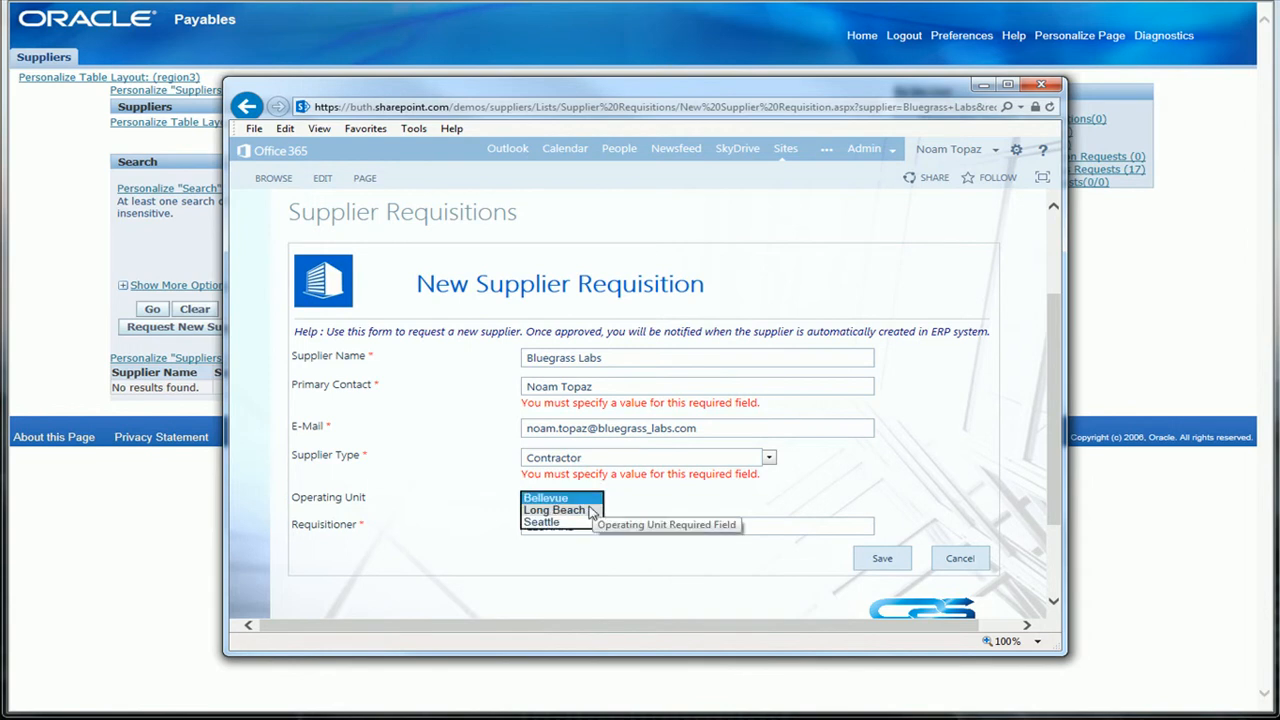
click(586, 522)
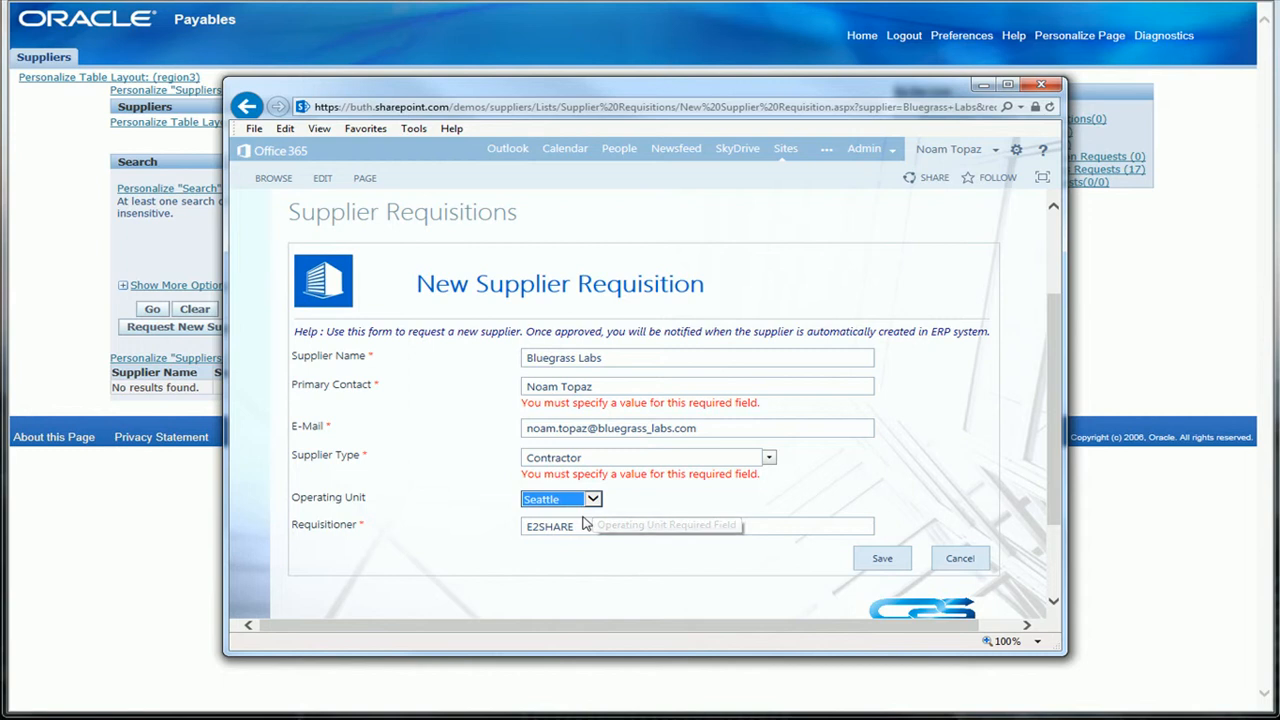
click(882, 560)
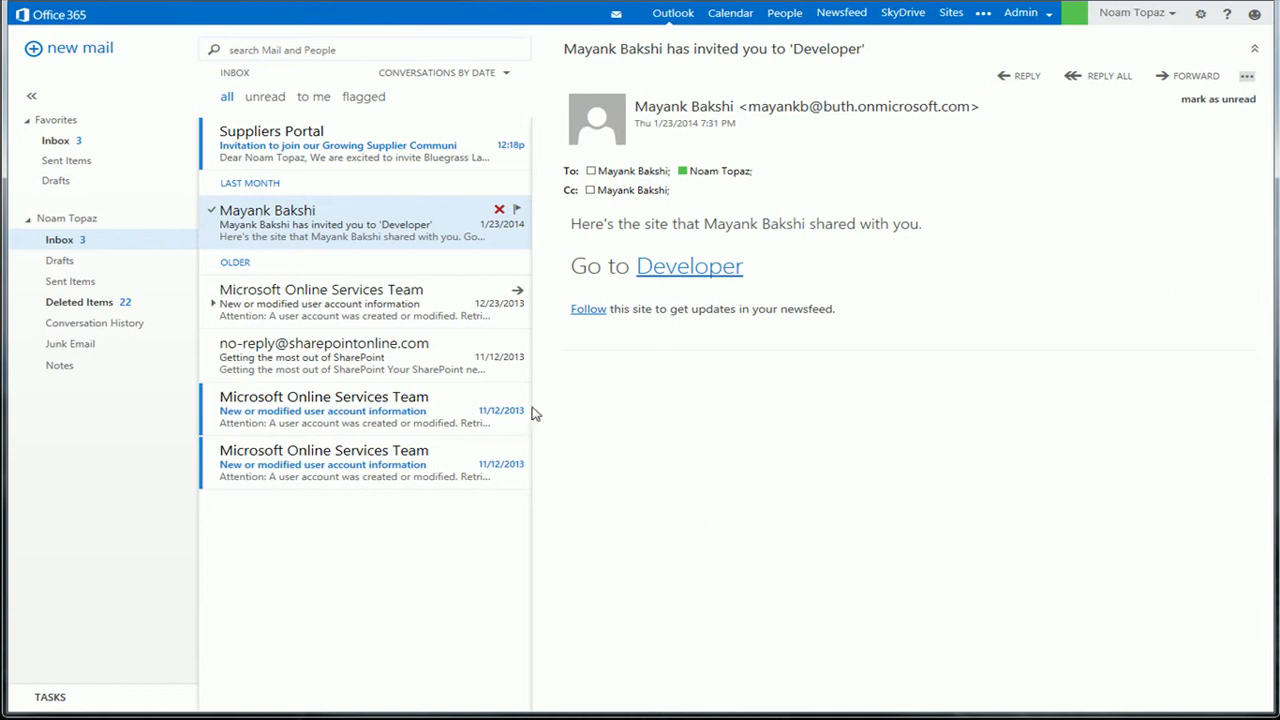
Open the supplier application form from the Suppliers Portal invitation e-mail and look through its documents and contacts sections.
click(385, 163)
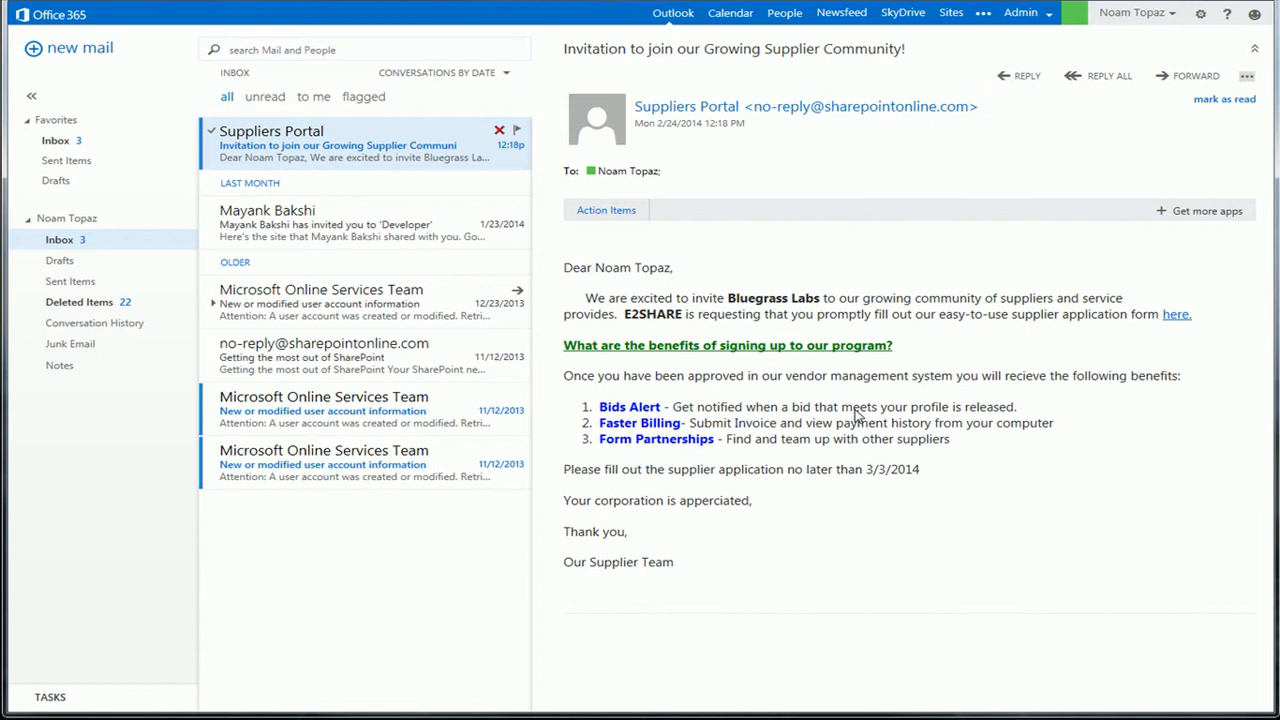
click(1168, 316)
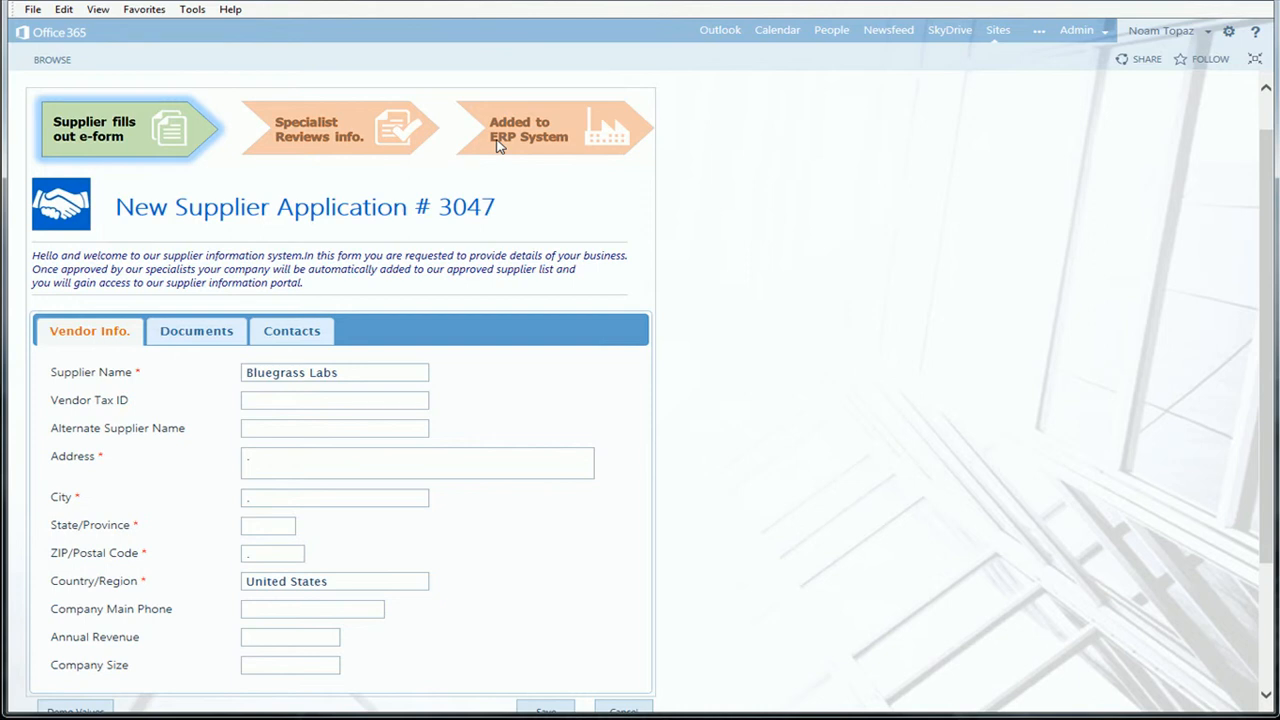
scroll(497, 145, down, 2)
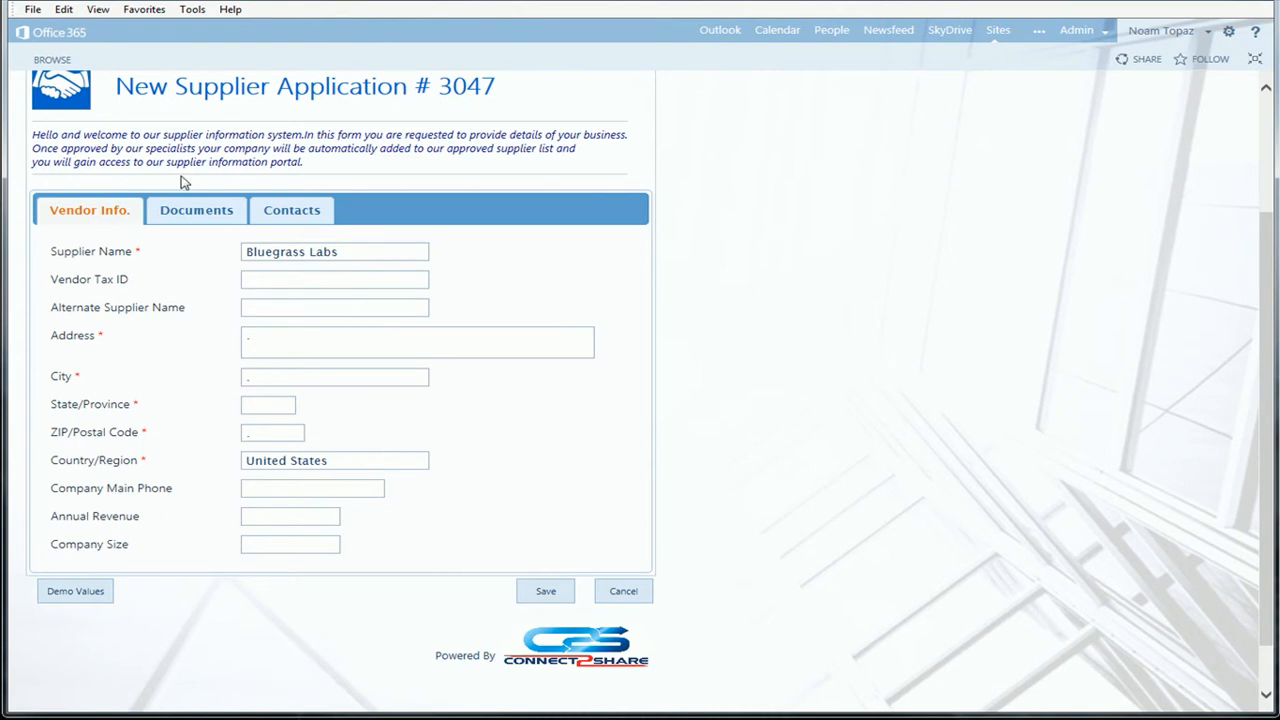
click(187, 213)
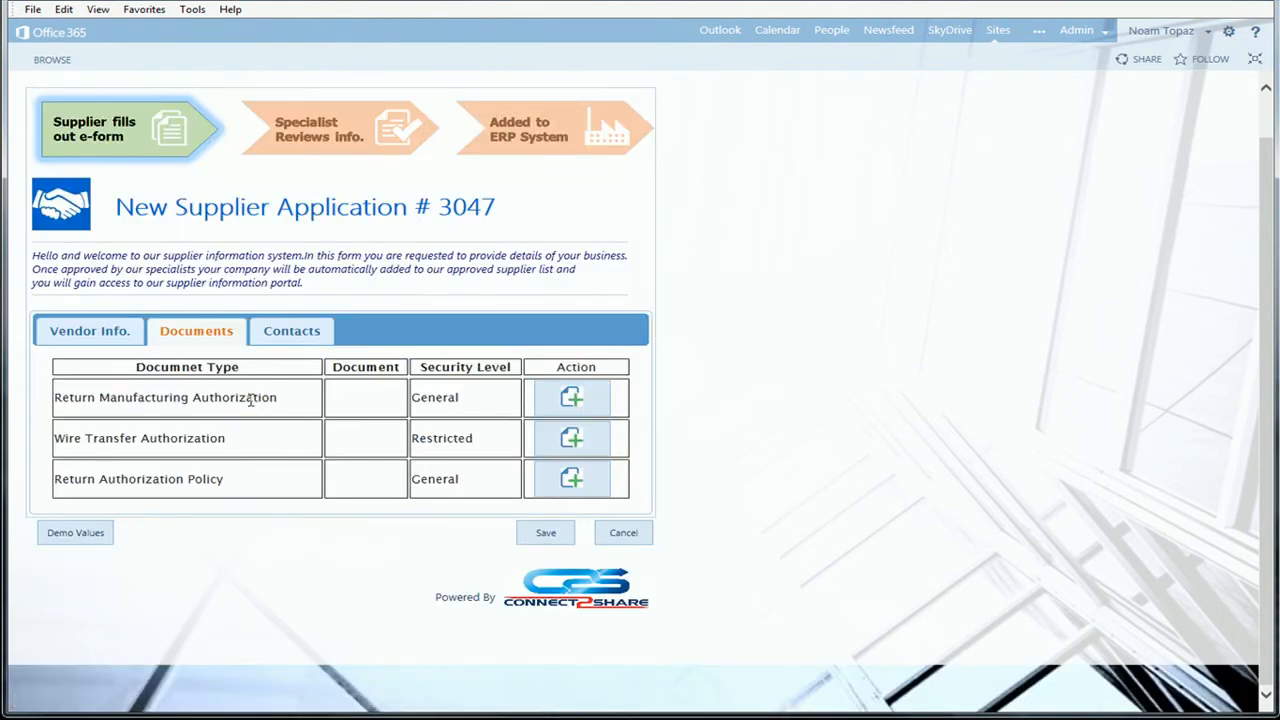
click(285, 338)
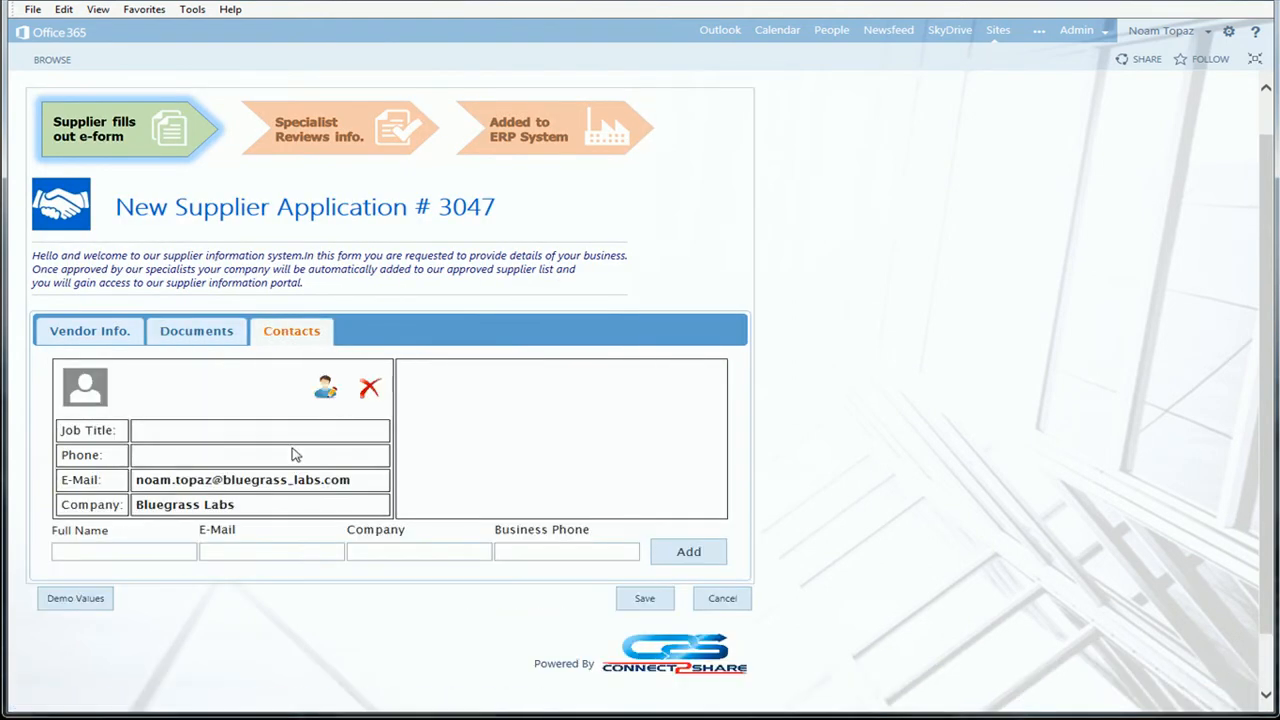
click(134, 340)
Fill the vendor information with the demo values and replace the last four digits of the vendor tax ID.
scroll(294, 409, down, 3)
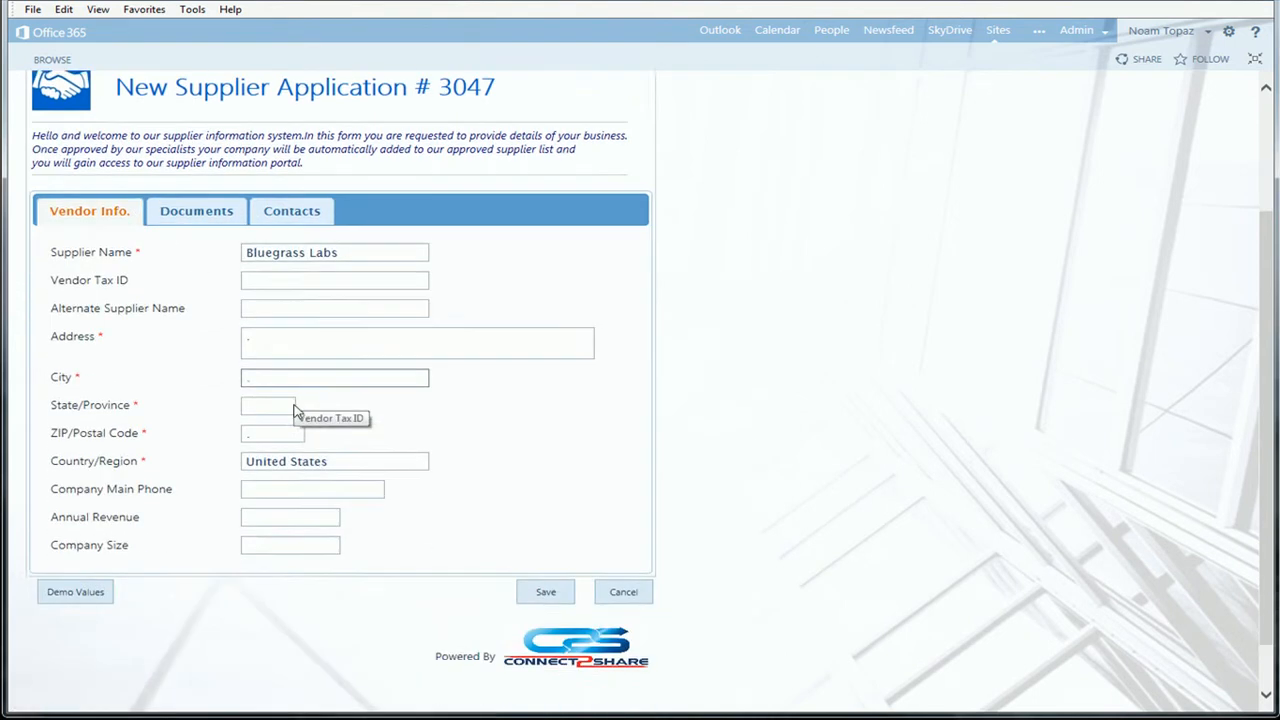
click(90, 567)
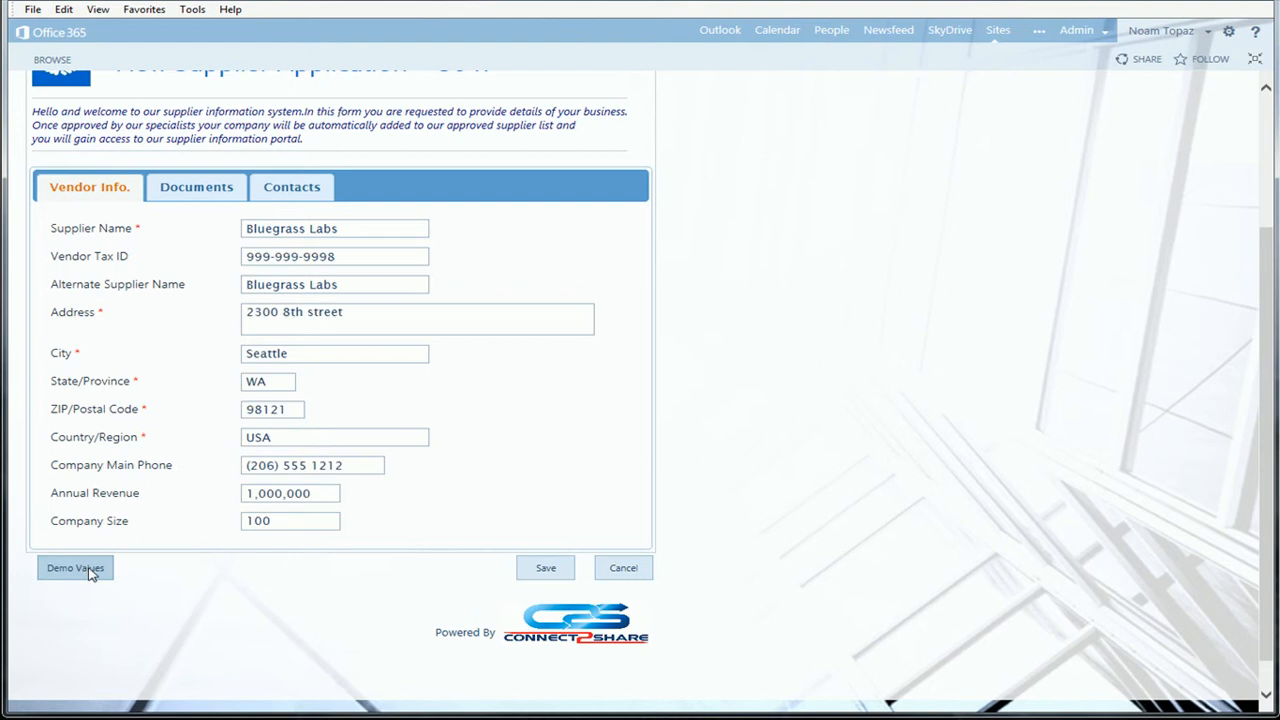
drag(342, 257, 307, 260)
text(1234)
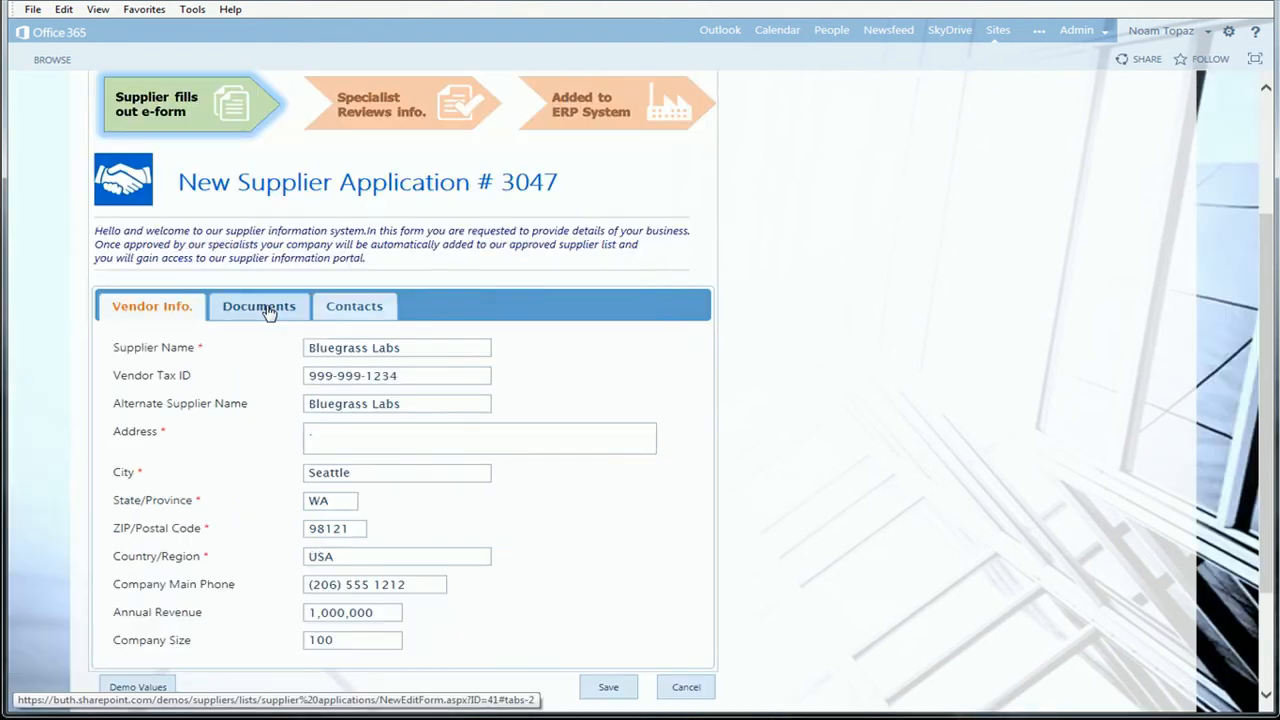
Attach rmaform.pdf to the supplier application as the Return Manufacturing Authorization document.
click(266, 311)
click(635, 398)
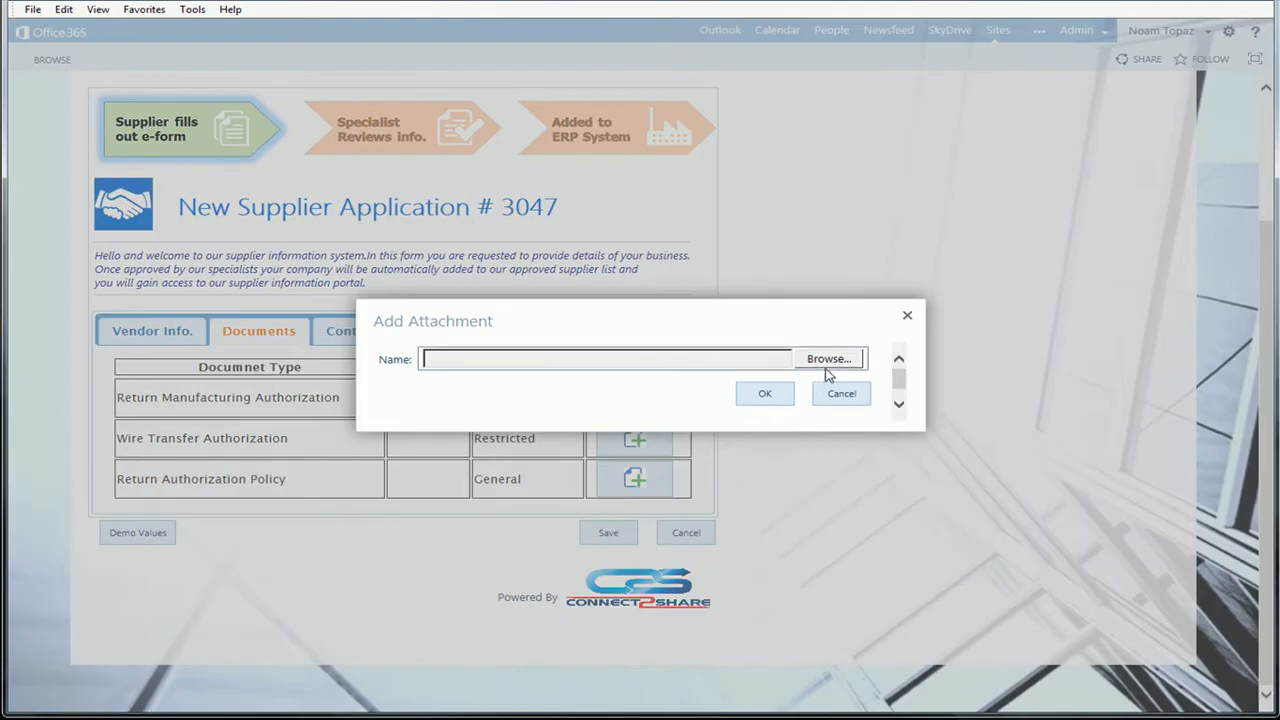
click(829, 359)
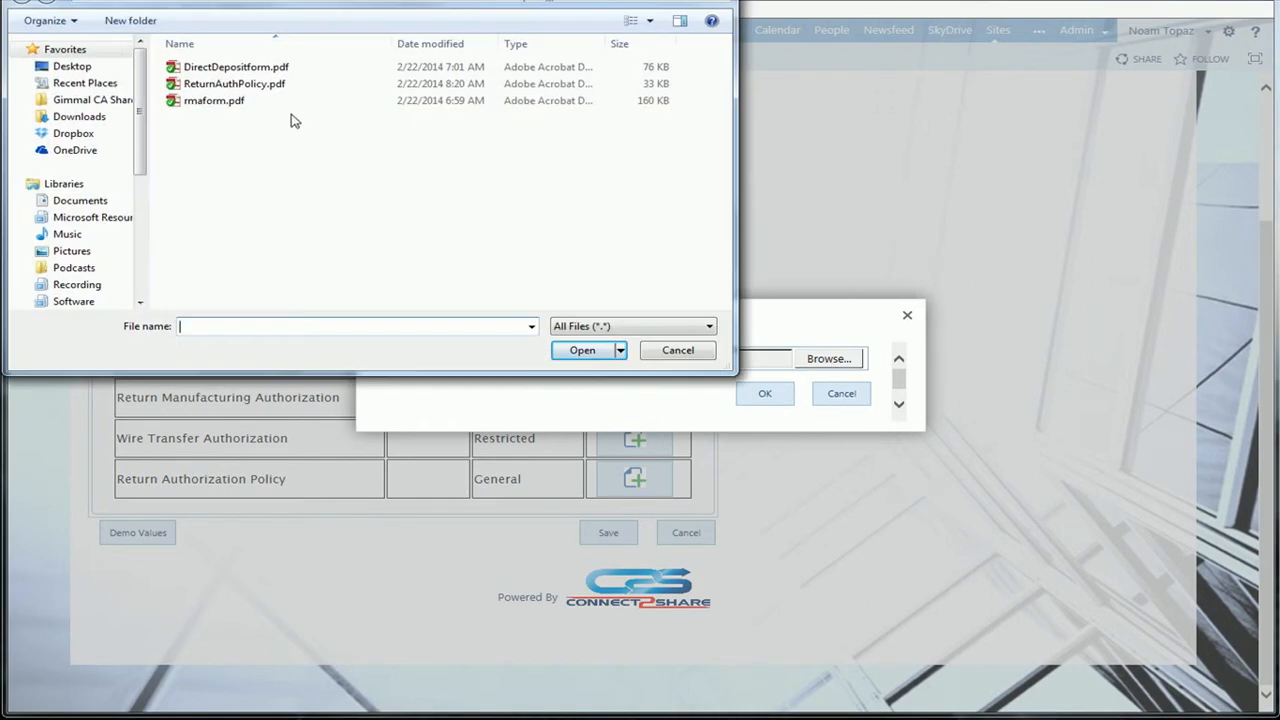
click(262, 101)
click(590, 350)
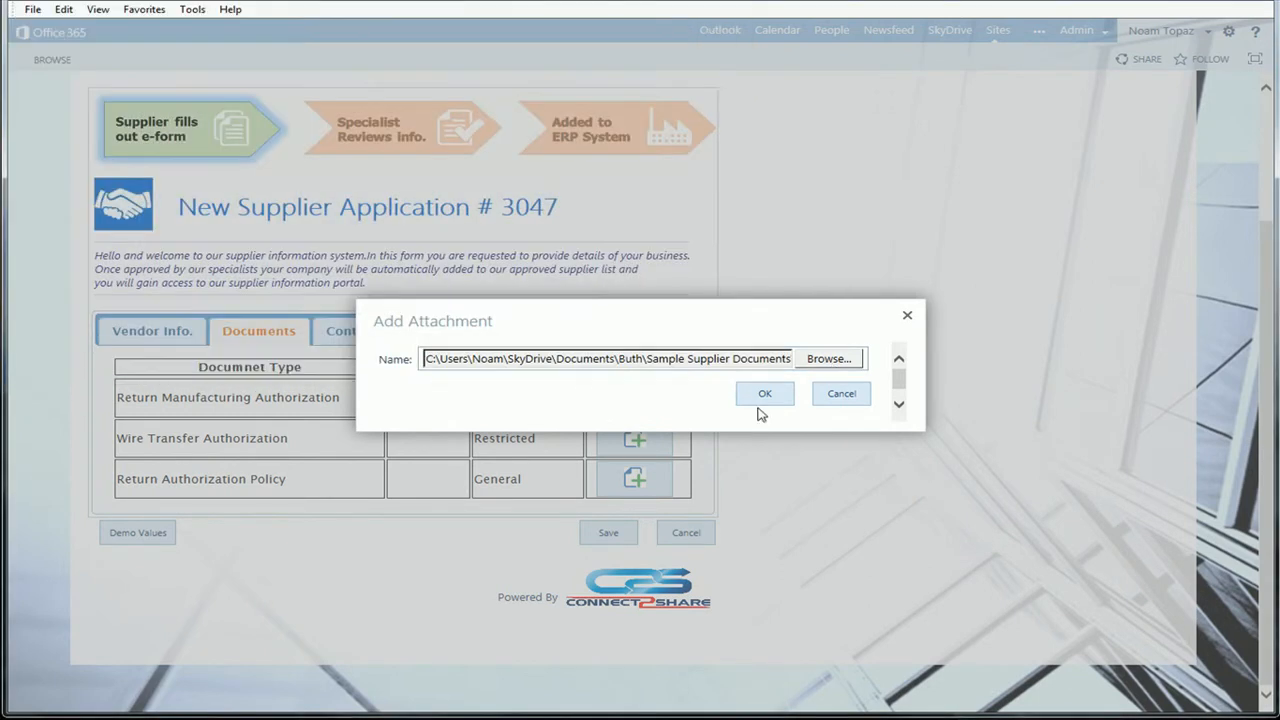
click(764, 394)
Attach ReturnAuthPolicy.pdf to the supplier application as the Return Authorization Policy document.
click(829, 358)
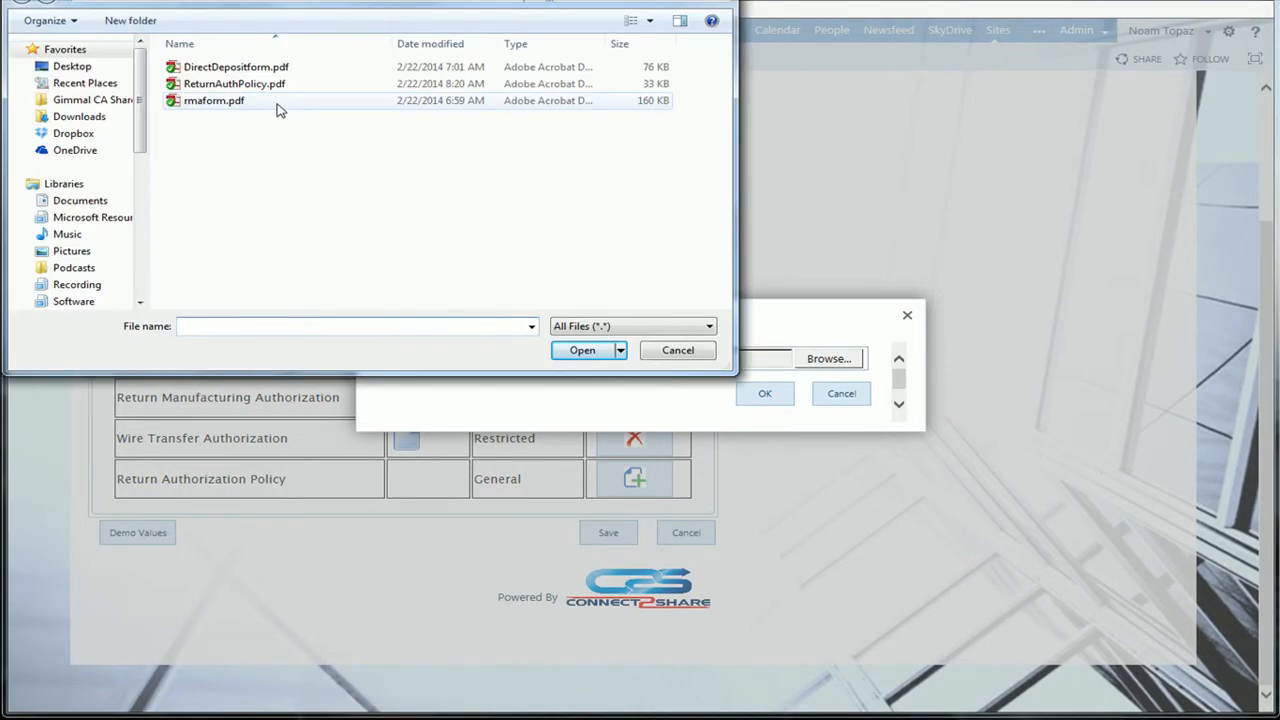
click(265, 88)
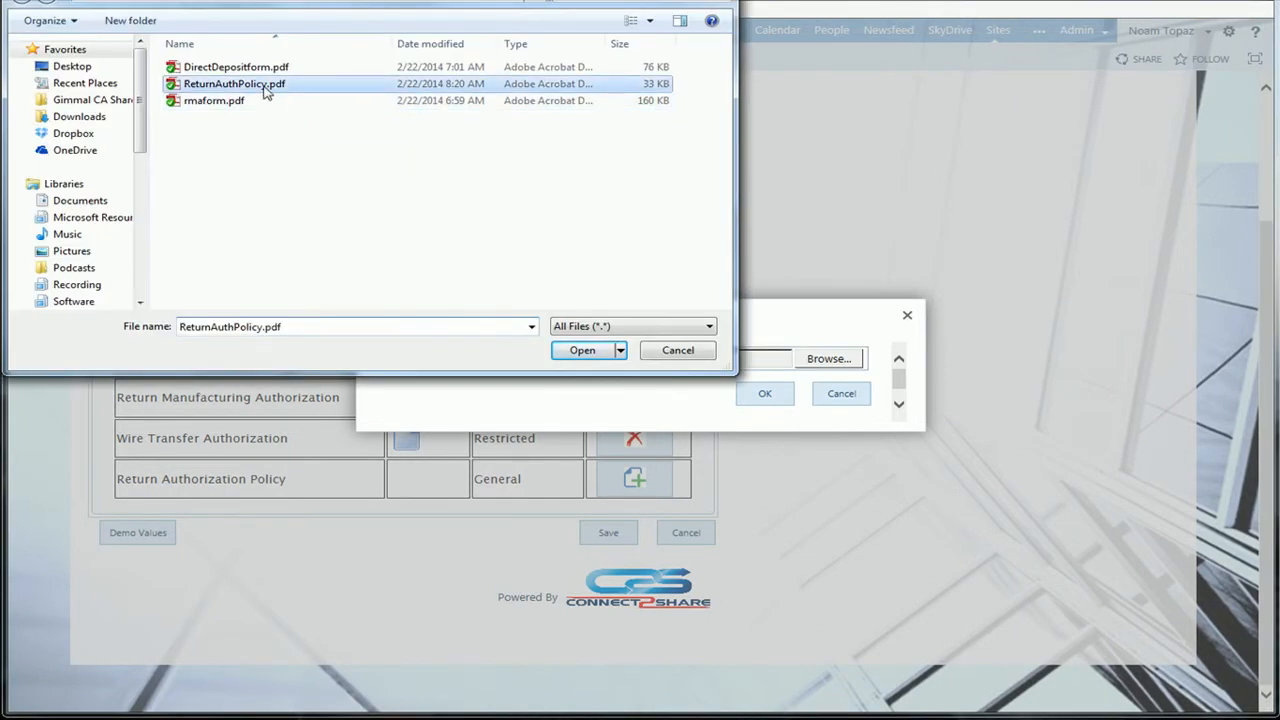
click(582, 351)
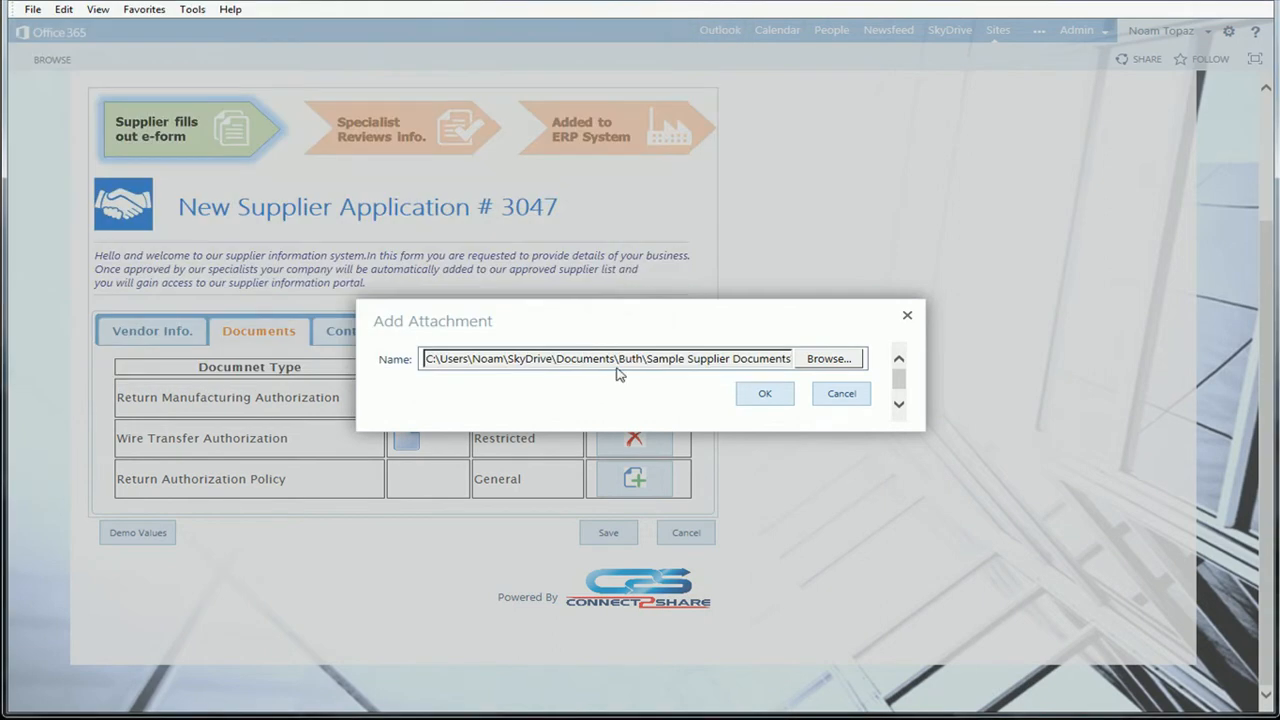
click(755, 396)
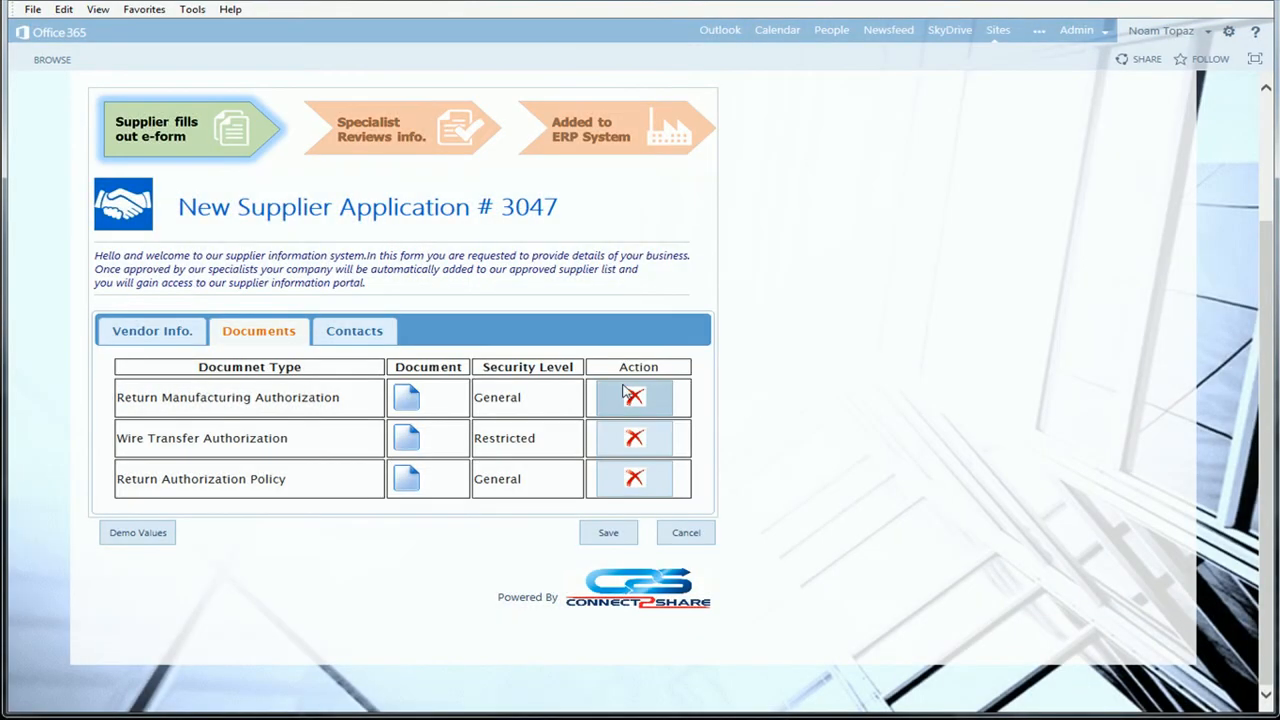
Check the attached Return Authorization Policy document, return to the vendor information and save the supplier application.
click(406, 488)
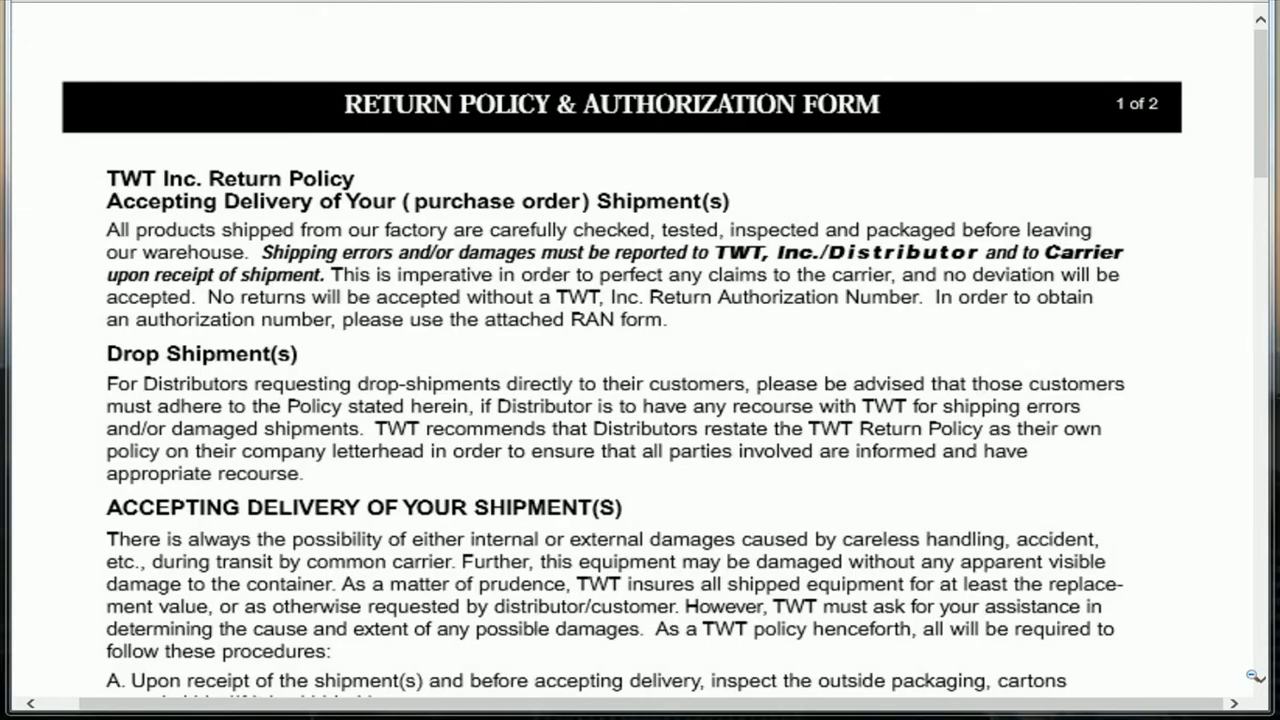
drag(1266, 172, 1263, 236)
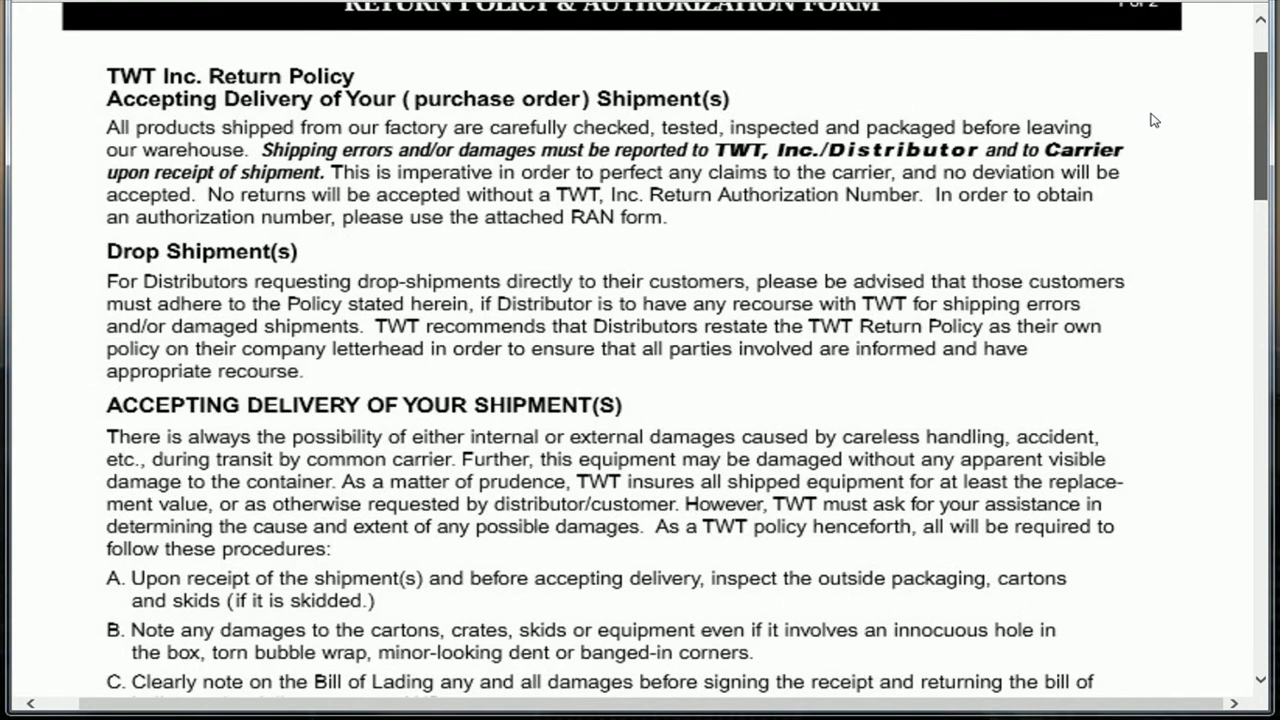
scroll(1152, 120, up, 1)
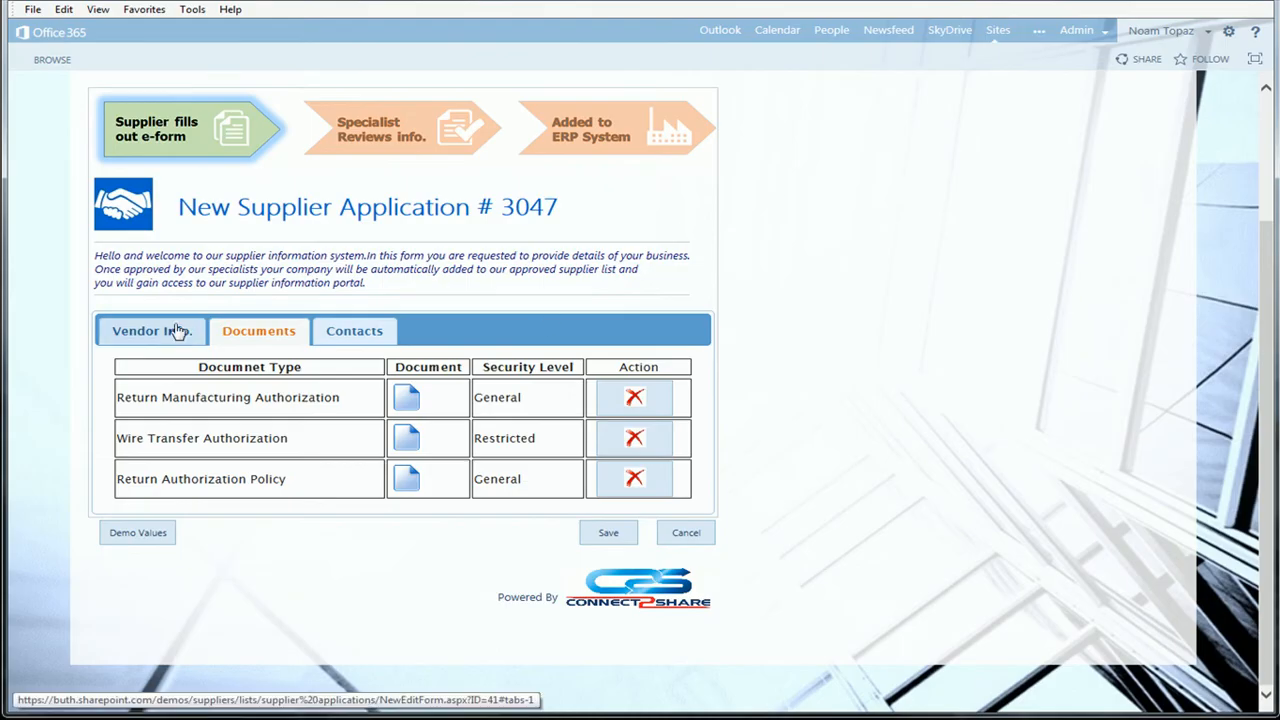
click(178, 330)
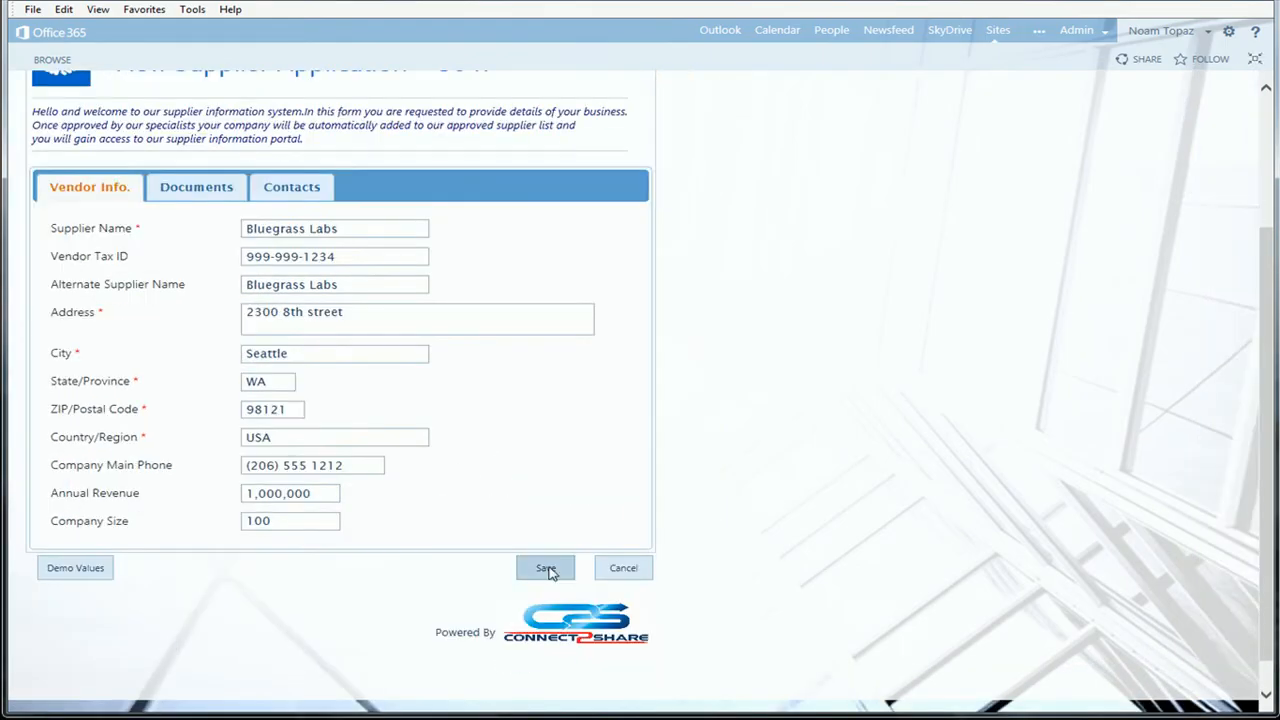
click(546, 569)
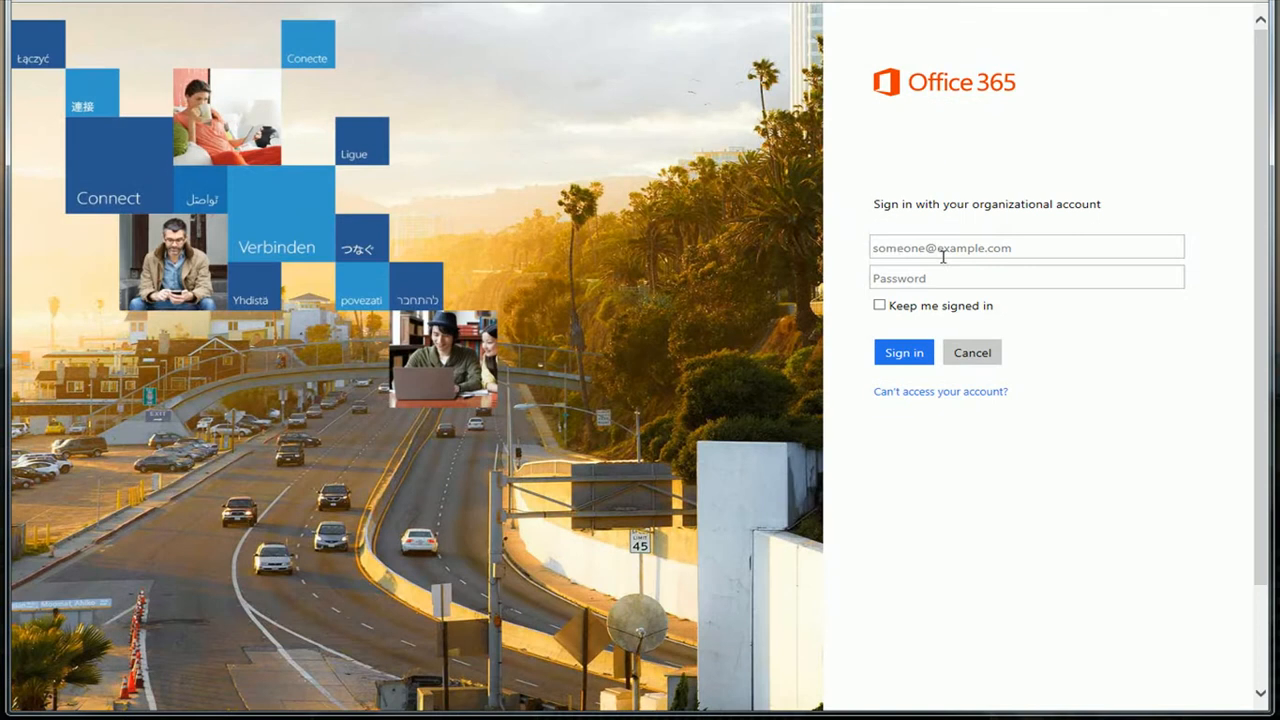
Sign in to Office 365 with the application approver's account e-mail and password.
click(881, 249)
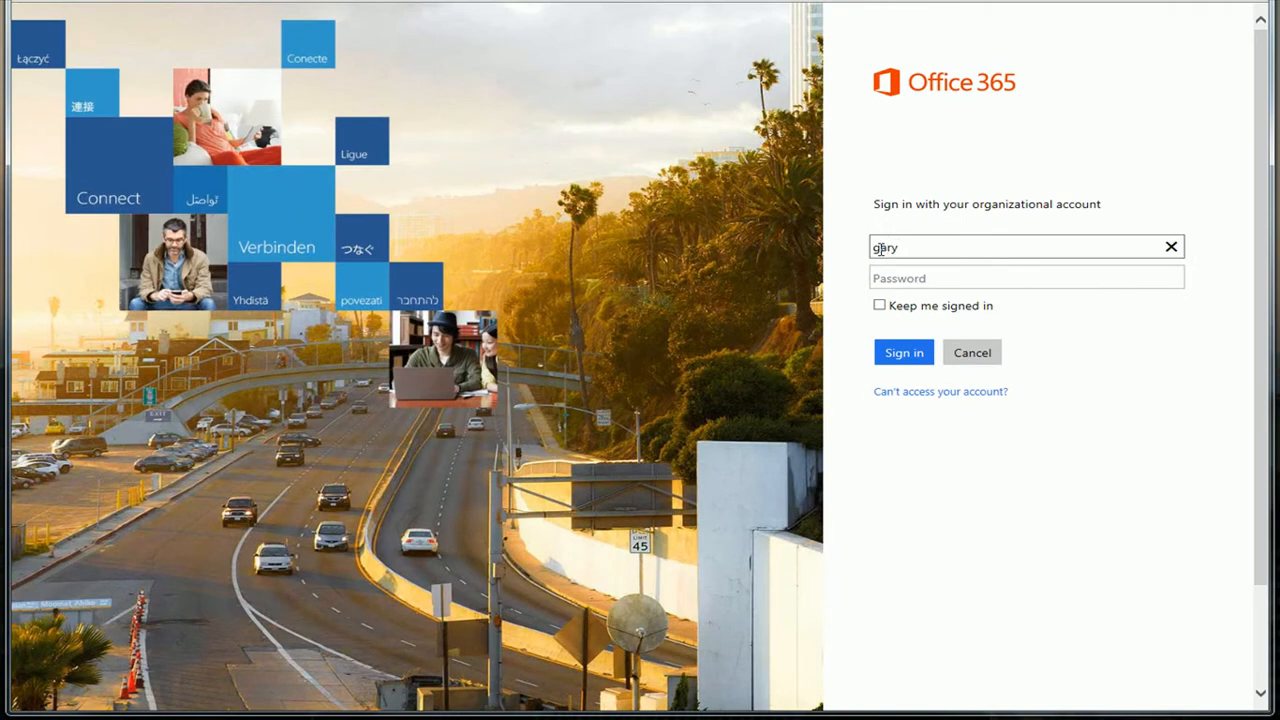
key(Tab)
text(********)
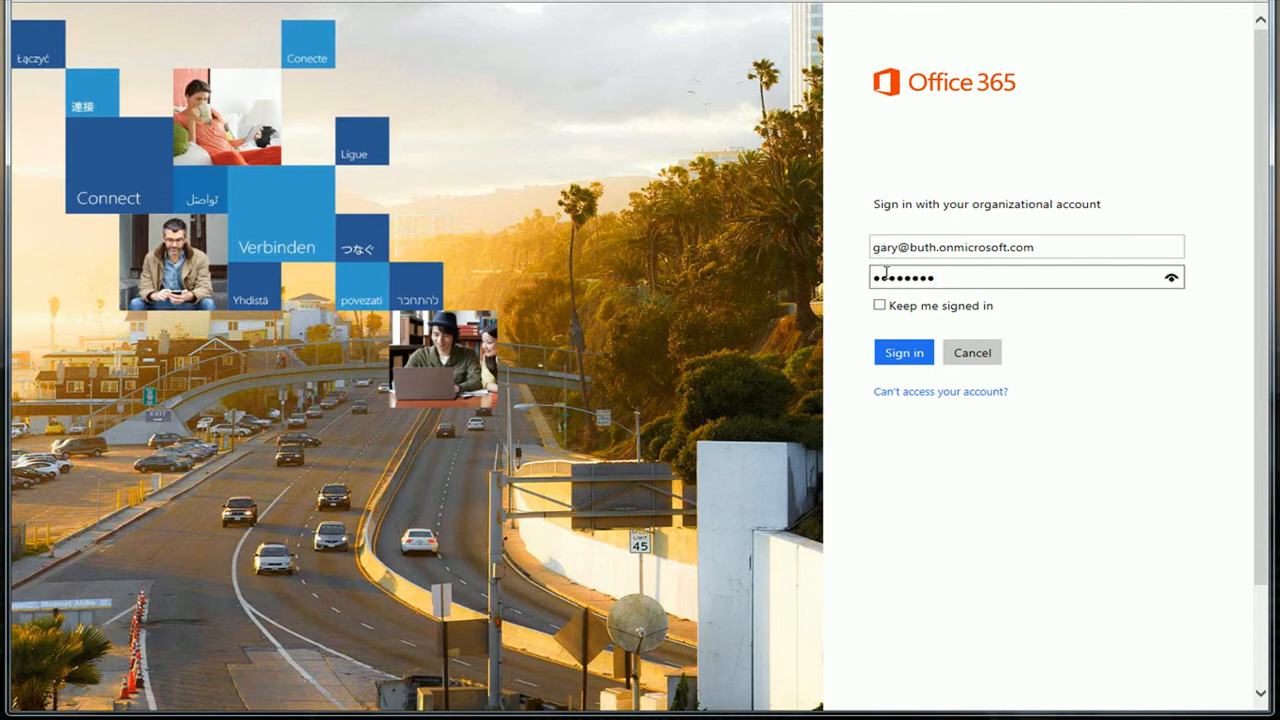
click(895, 360)
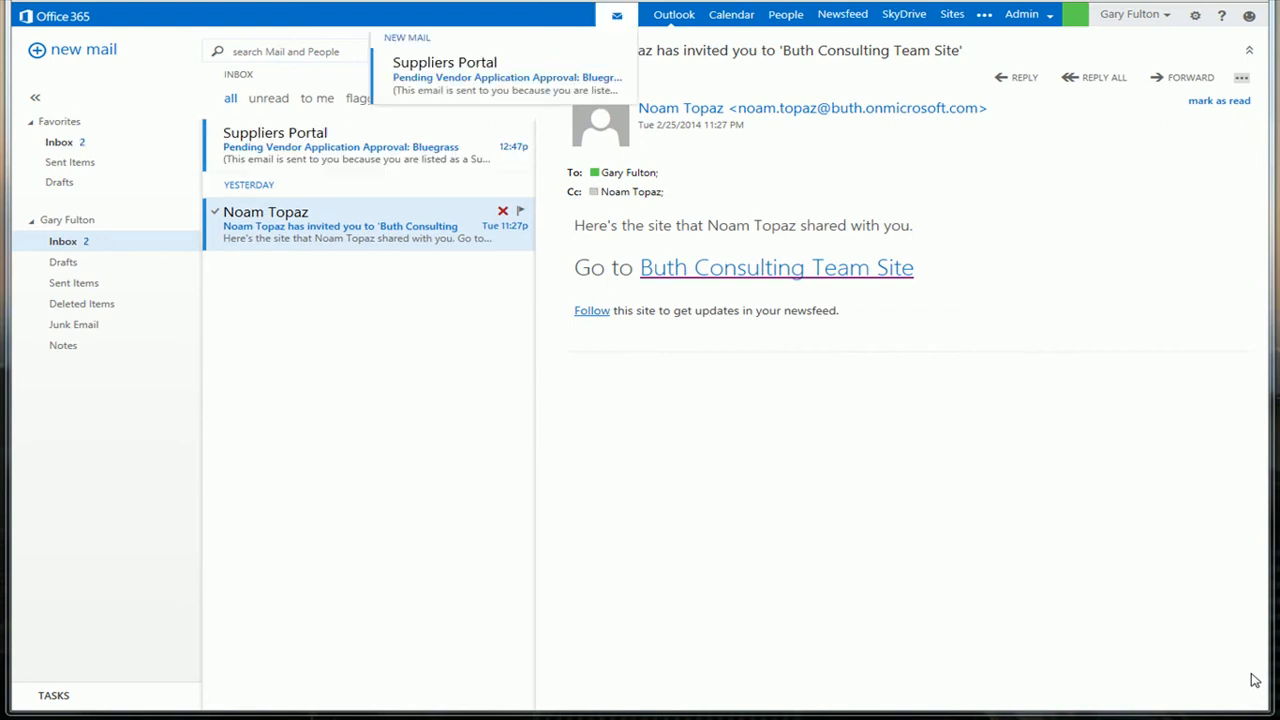
Open the pending approval e-mail for Bluegrass Labs and follow it to the Supplier Management System's pending applications.
key(Up)
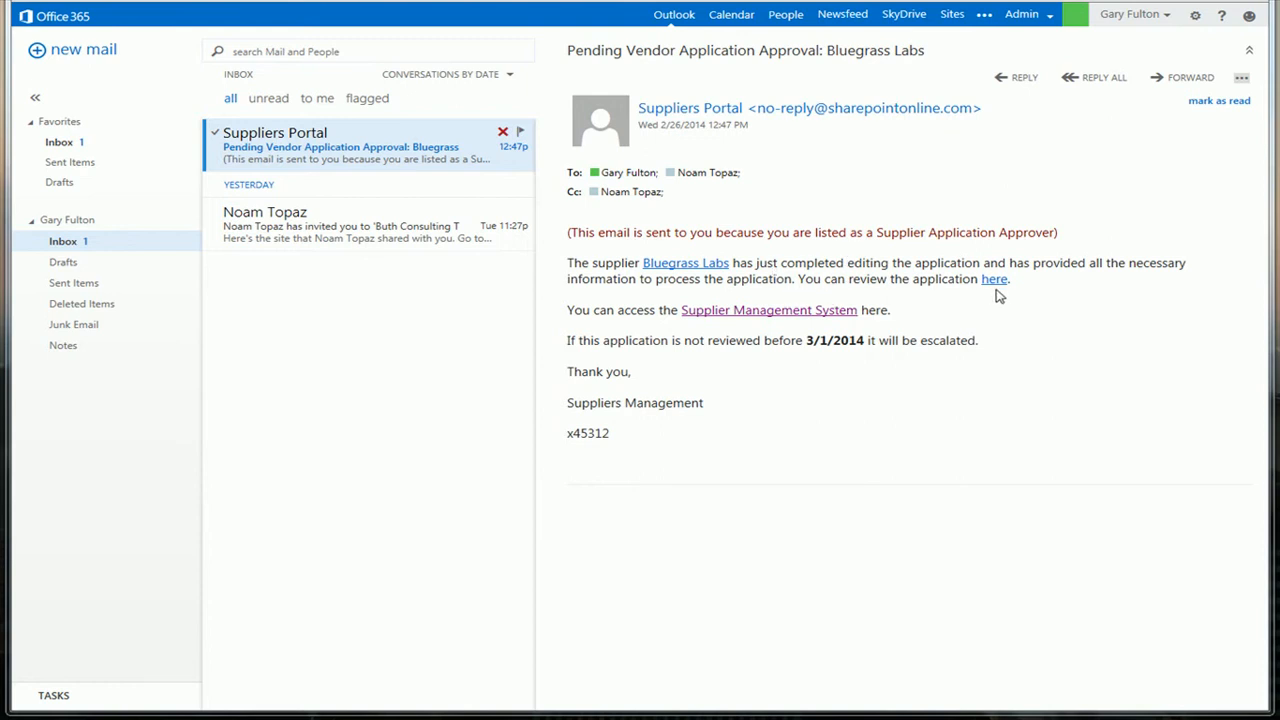
click(823, 312)
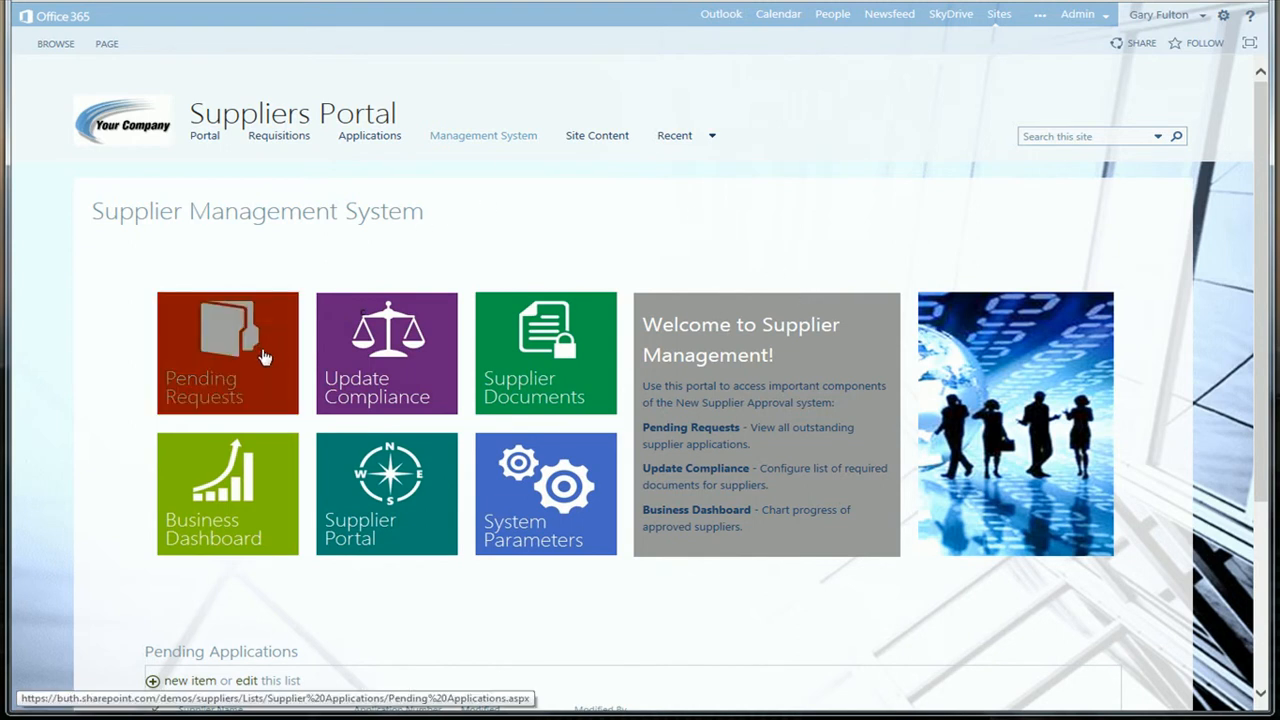
scroll(383, 575, down, 2)
scroll(385, 583, up, 2)
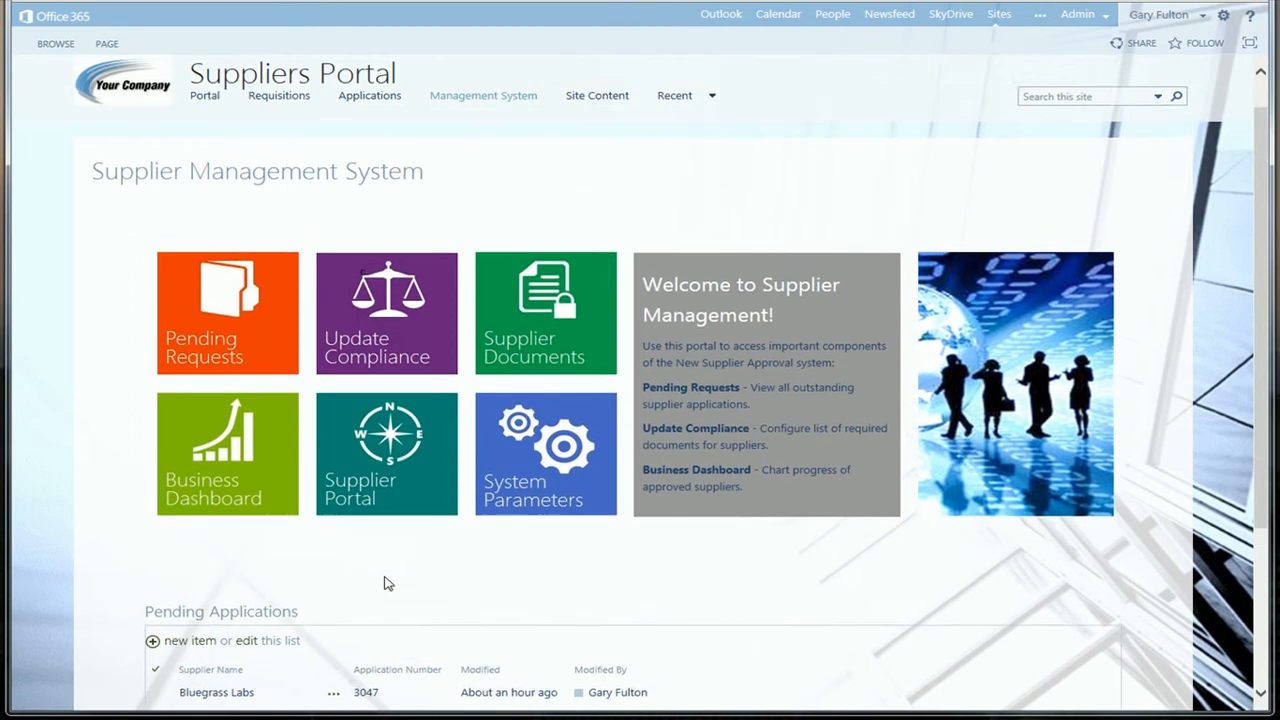